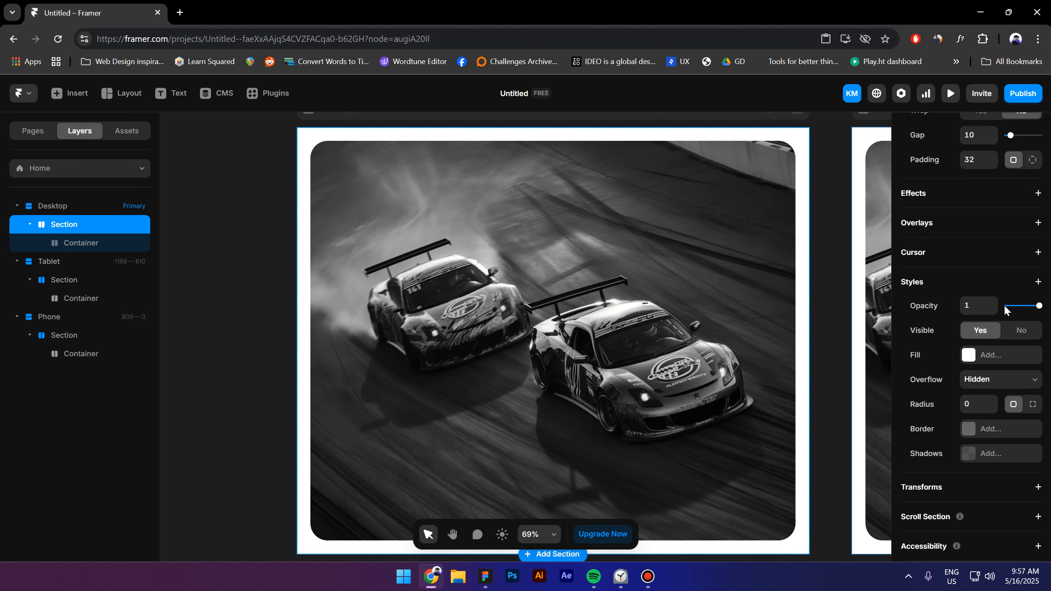
Review the desktop section's container settings and switch the container's width and height to Fixed sizing
scroll(1003, 303, up, 4)
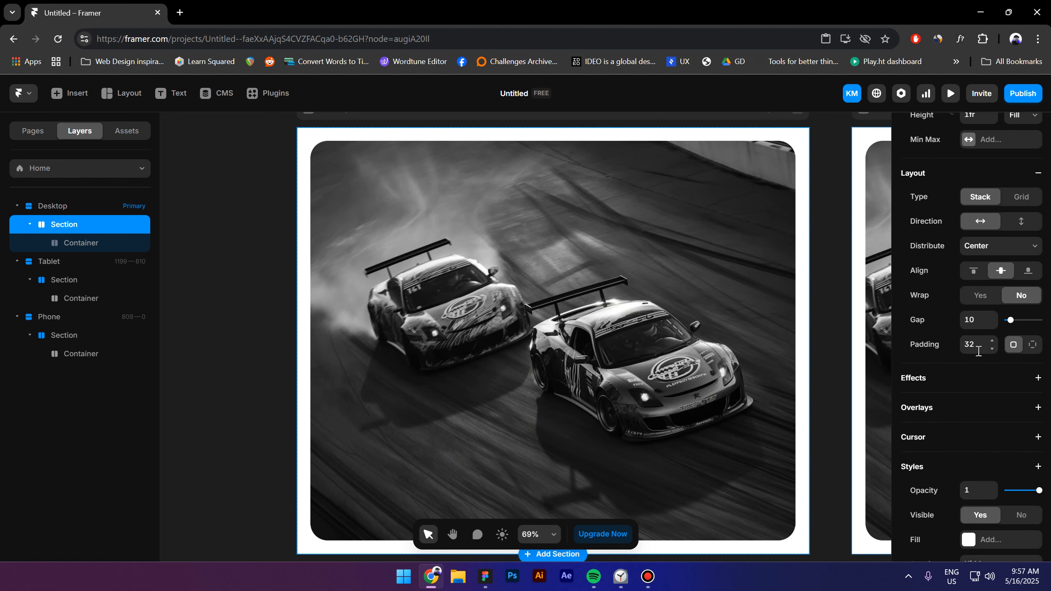
click(80, 242)
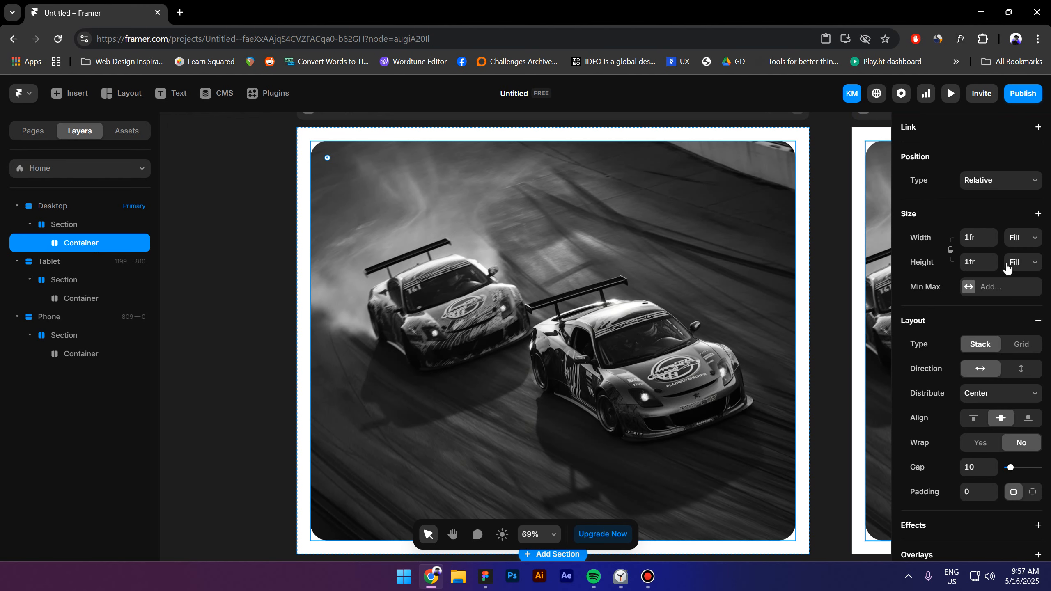
scroll(1007, 265, down, 7)
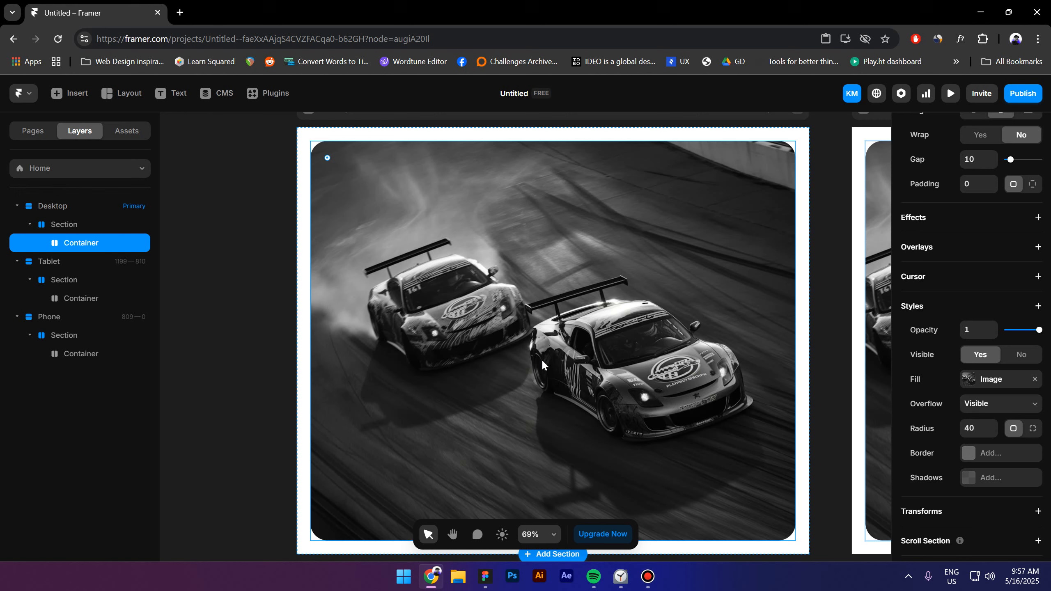
scroll(959, 324, up, 8)
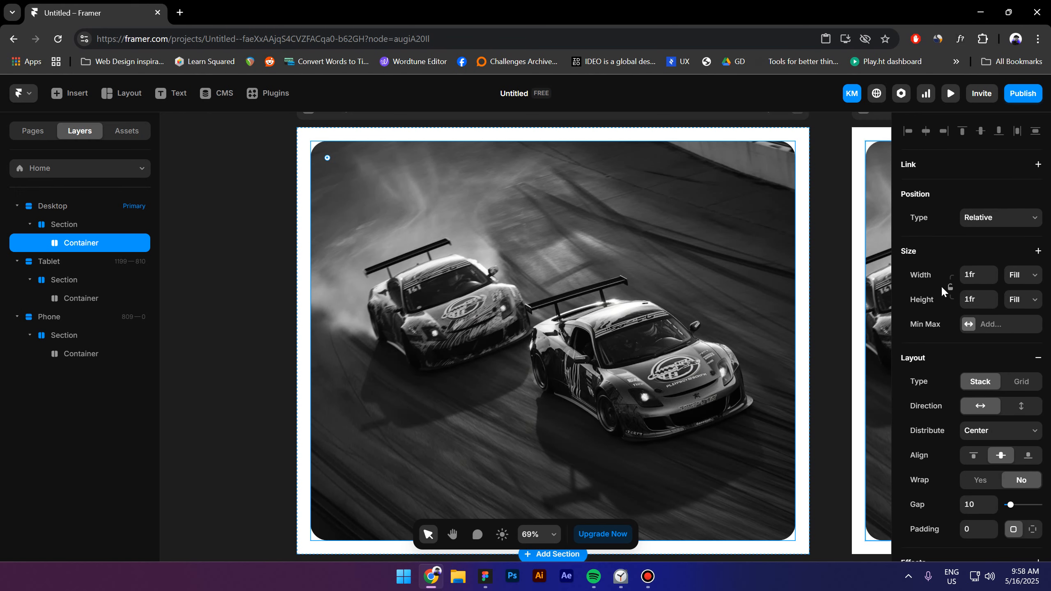
click(1030, 276)
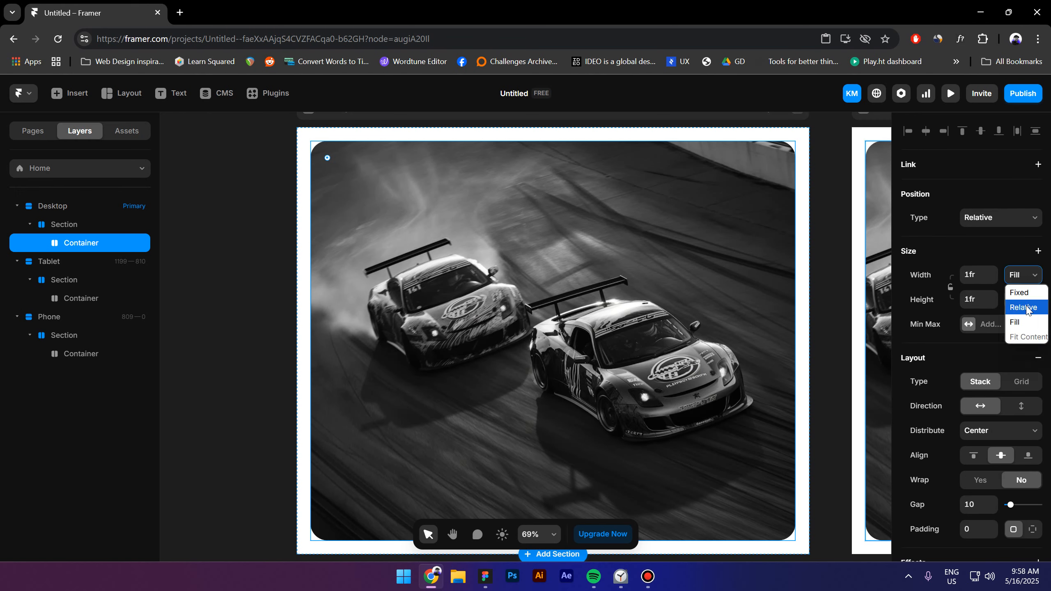
click(1022, 297)
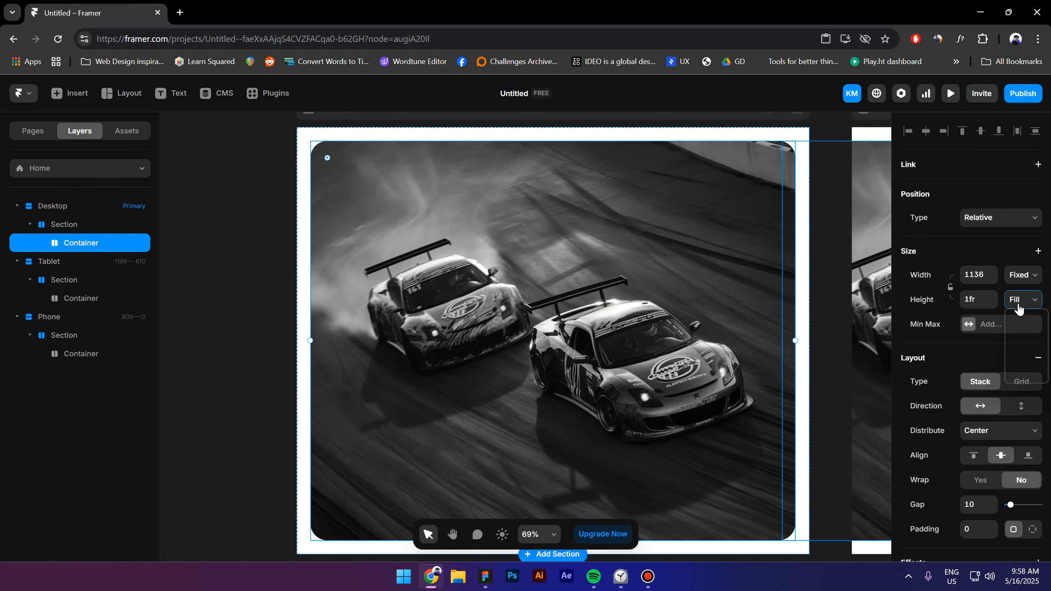
click(979, 280)
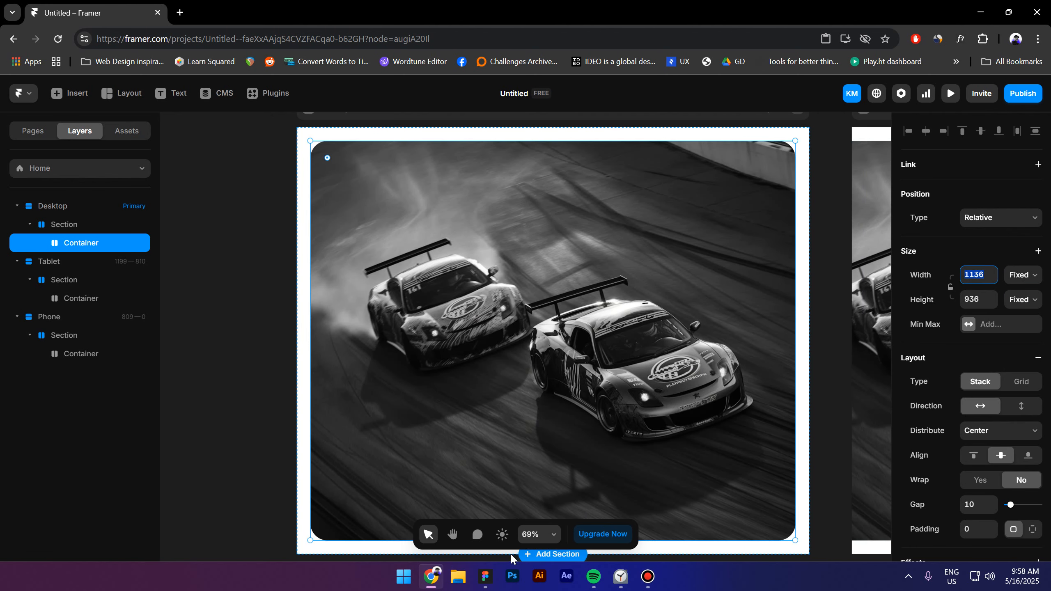
Switch to Figma, draw a rectangle about 476 px square on the empty canvas and set its width to 1136
key(alt+Tab)
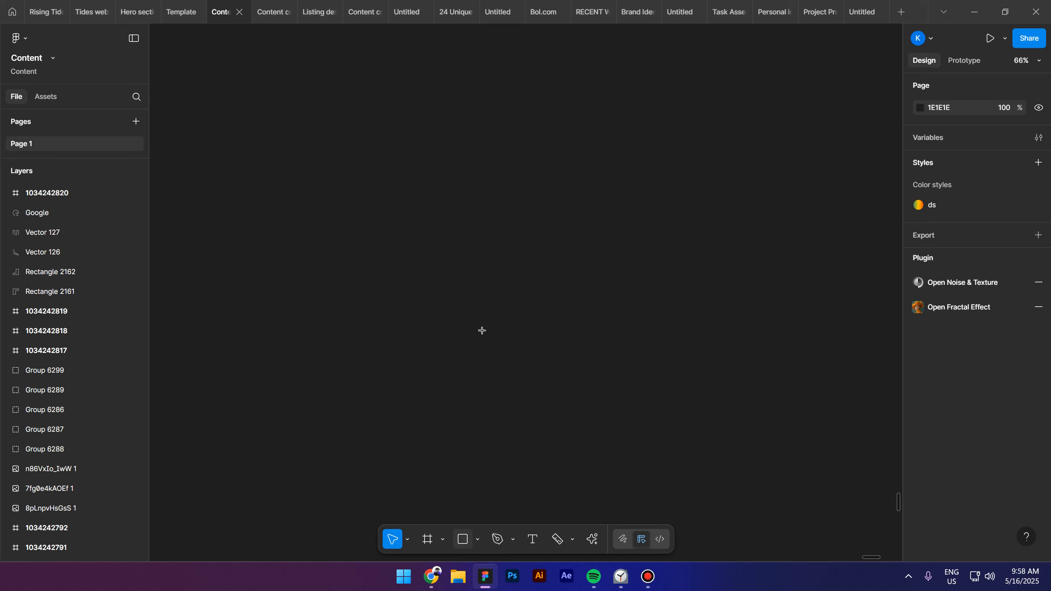
key(r)
drag(460, 187, 654, 381)
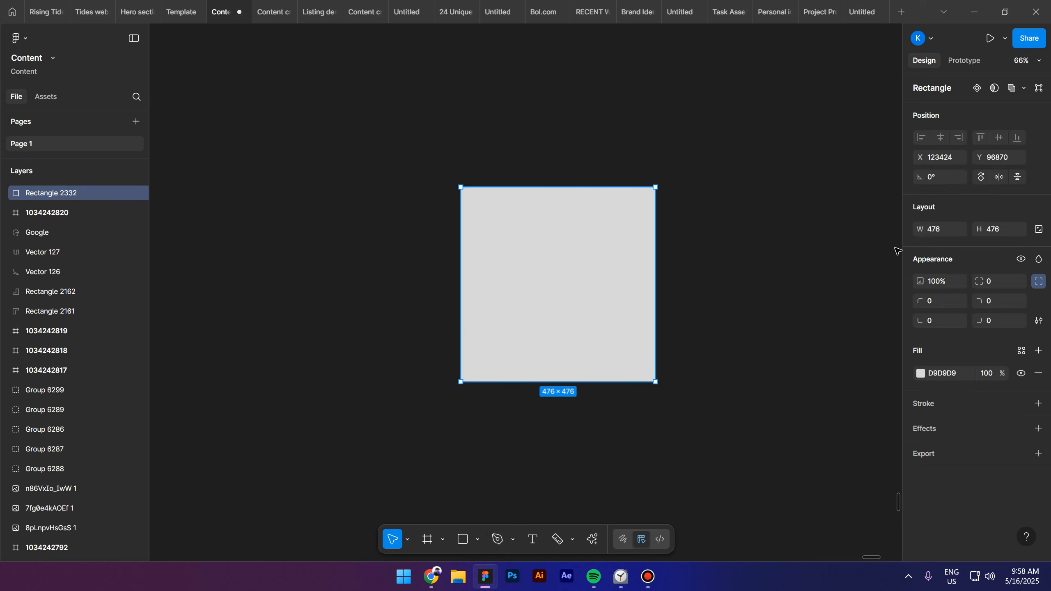
key(Return)
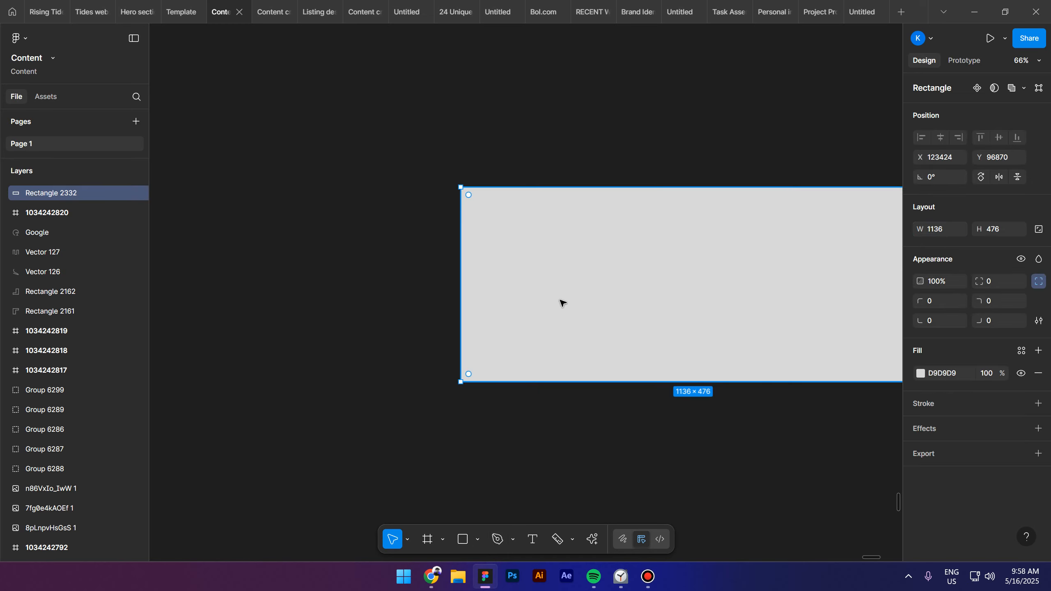
drag(563, 304, 455, 258)
scroll(455, 258, down, 4)
scroll(493, 264, up, 2)
Take the container's height from Framer and set the Figma rectangle's height to 936
click(431, 576)
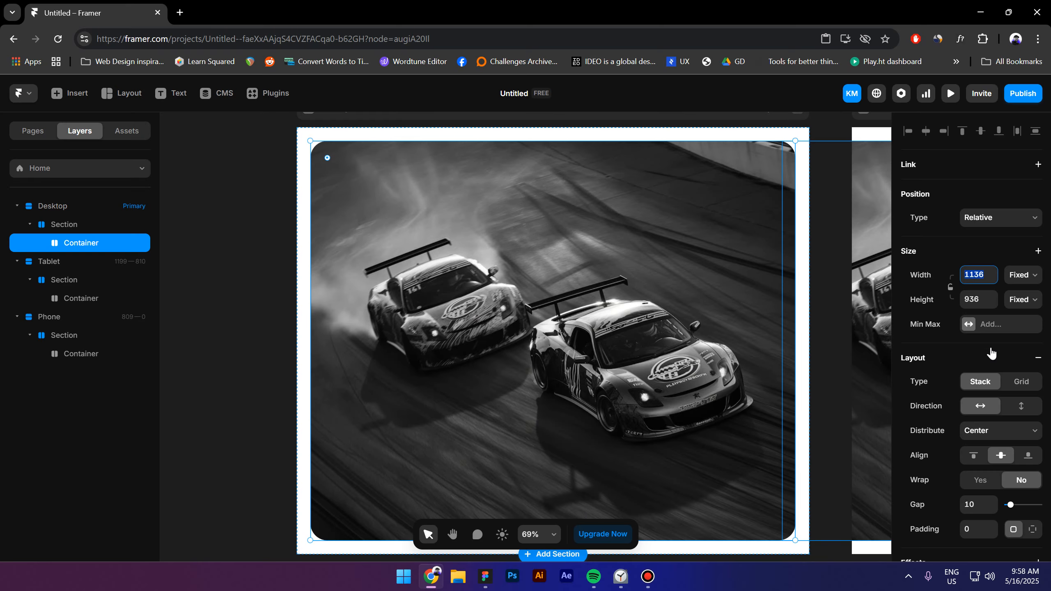
key(Tab)
click(485, 576)
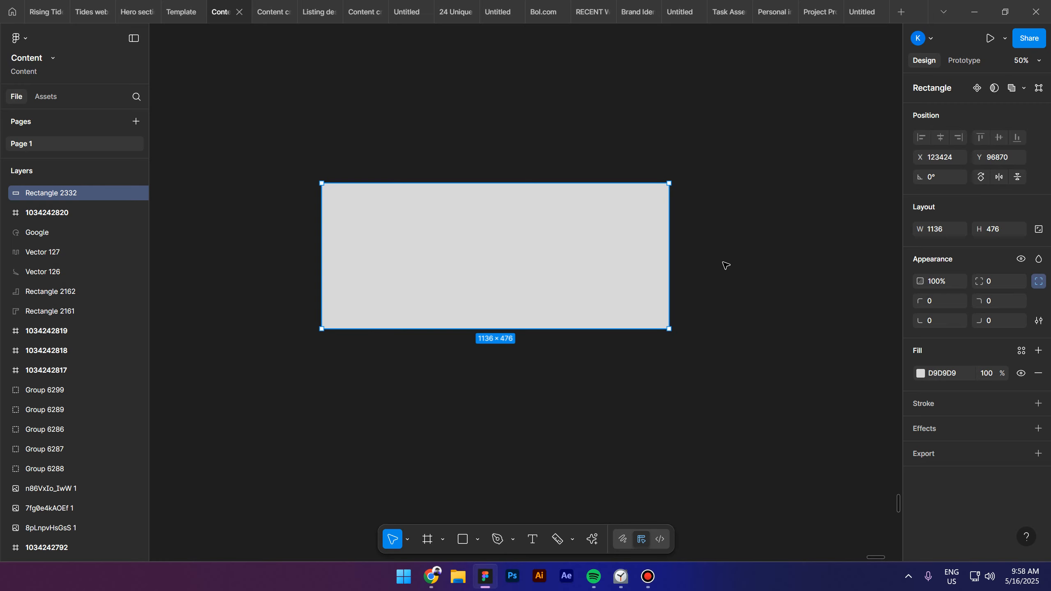
key(Return)
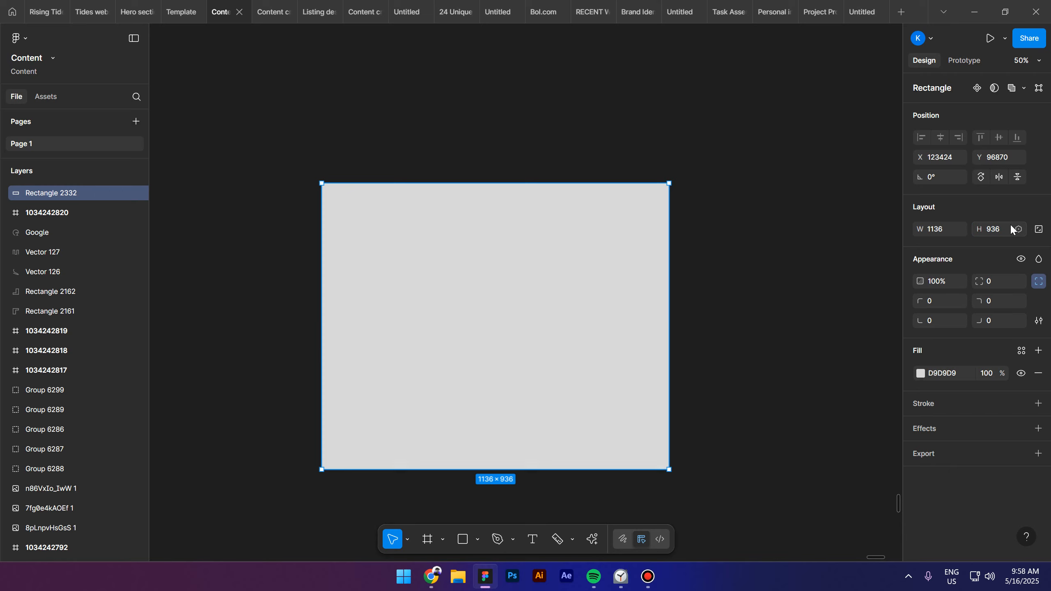
Set the large rectangle's corner radius to 40
click(989, 282)
text(10)
key(Return)
Draw a square about 193 px wide over the large rectangle's left edge and fill it with grey 8D8D8D
scroll(372, 231, left, 3)
key(r)
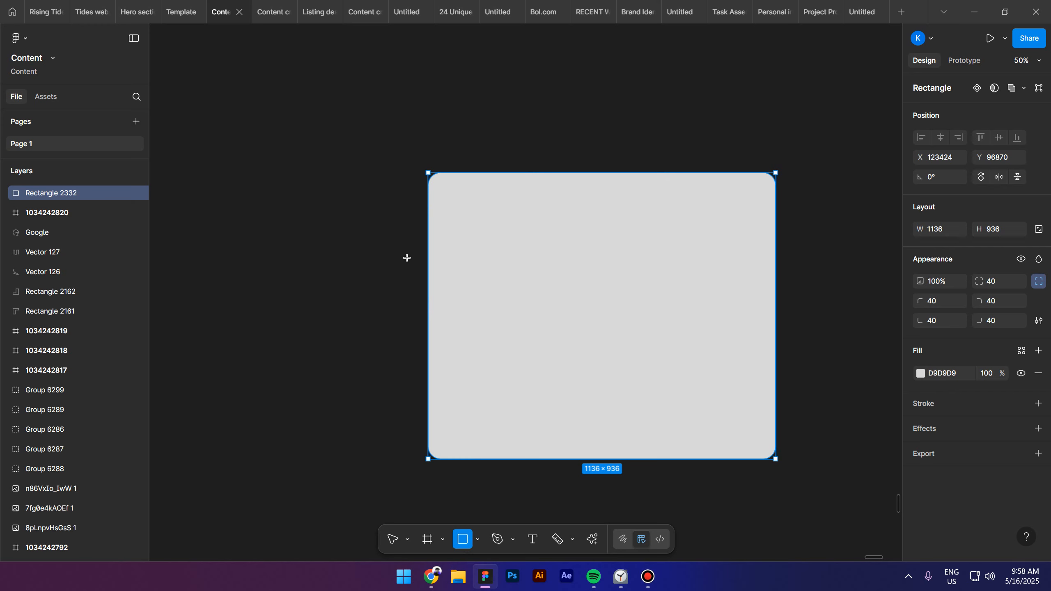
drag(433, 261, 373, 201)
scroll(359, 185, up, 5)
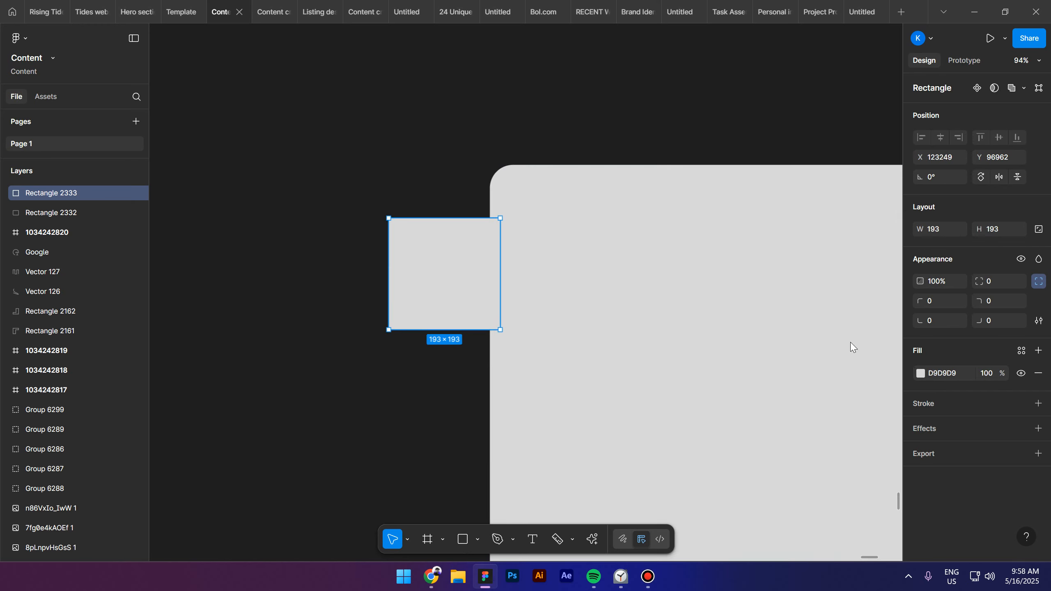
click(921, 373)
drag(834, 327, 746, 333)
Snap the grey square to the large rectangle's top-left corner and set its corner radius to 40
drag(429, 274, 533, 220)
scroll(520, 162, up, 4)
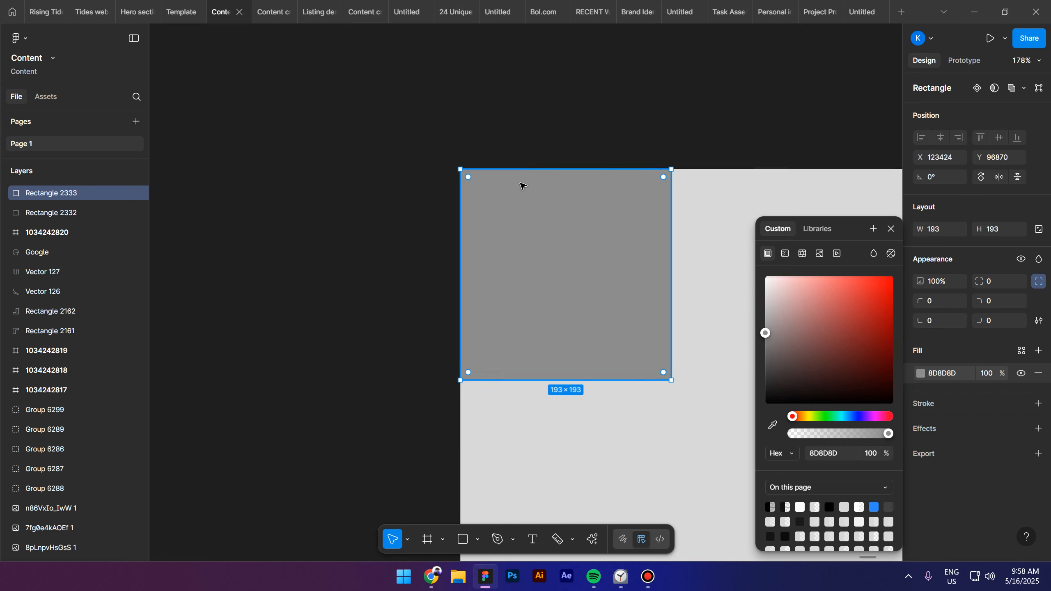
scroll(521, 185, up, 3)
click(990, 283)
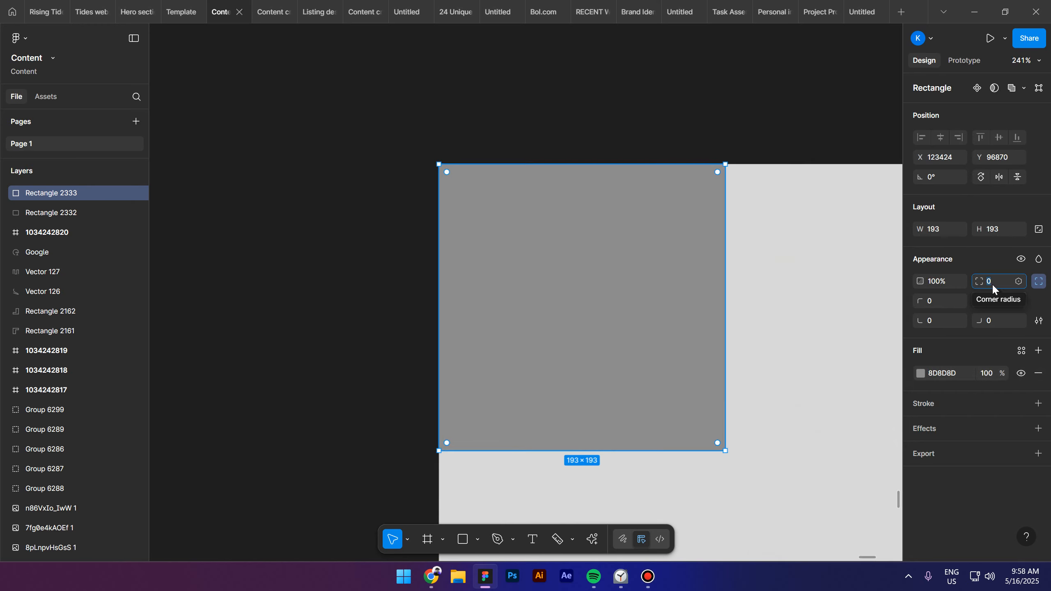
text(40)
key(Return)
Copy the rounded grey square along the large rectangle's top edge and move the original down into the rectangle's interior
scroll(410, 277, down, 6)
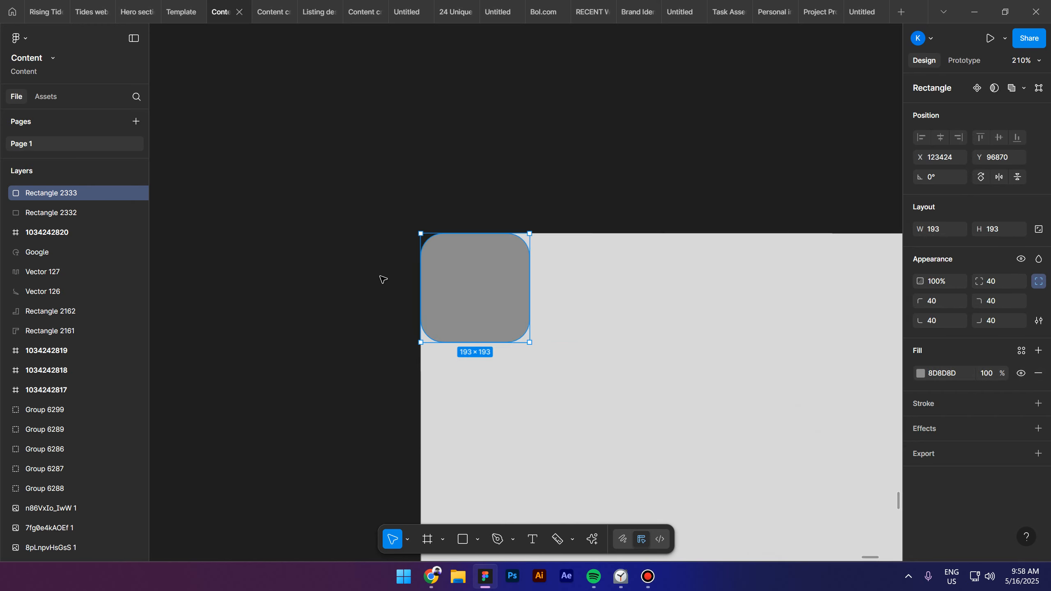
scroll(383, 279, down, 5)
drag(440, 288, 609, 290)
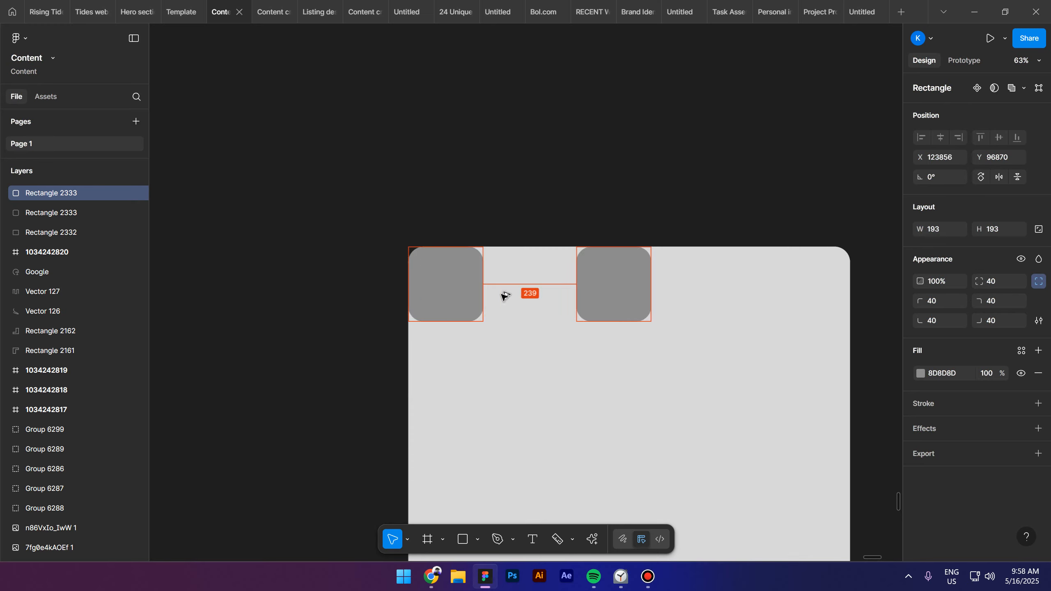
click(445, 284)
drag(455, 286, 546, 389)
scroll(555, 391, up, 4)
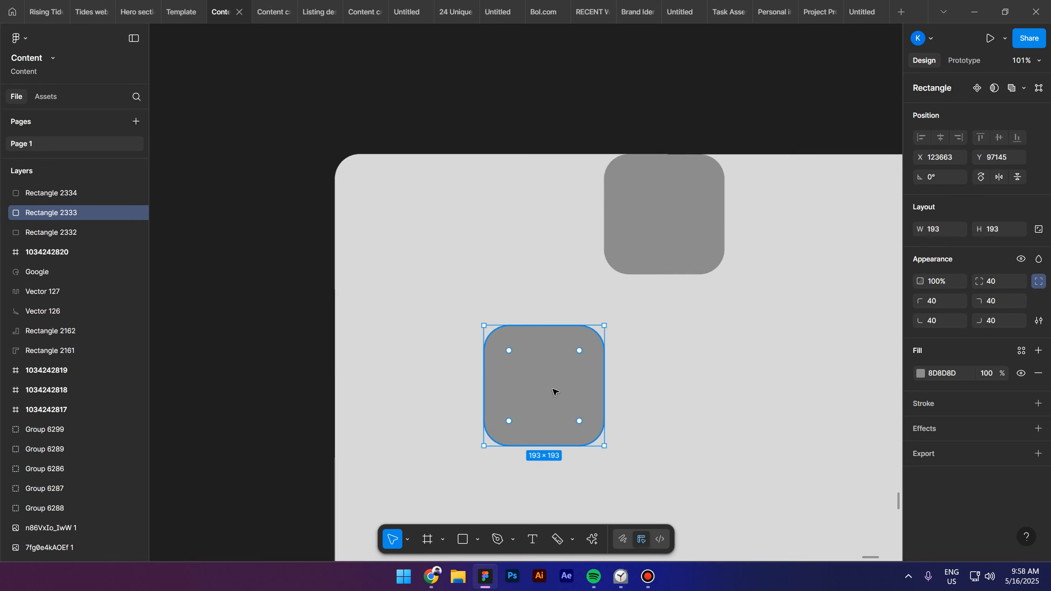
Duplicate the lower grey square in place, remove the duplicate's corner rounding, combine both squares with Exclude and flatten the result
key(ctrl+d)
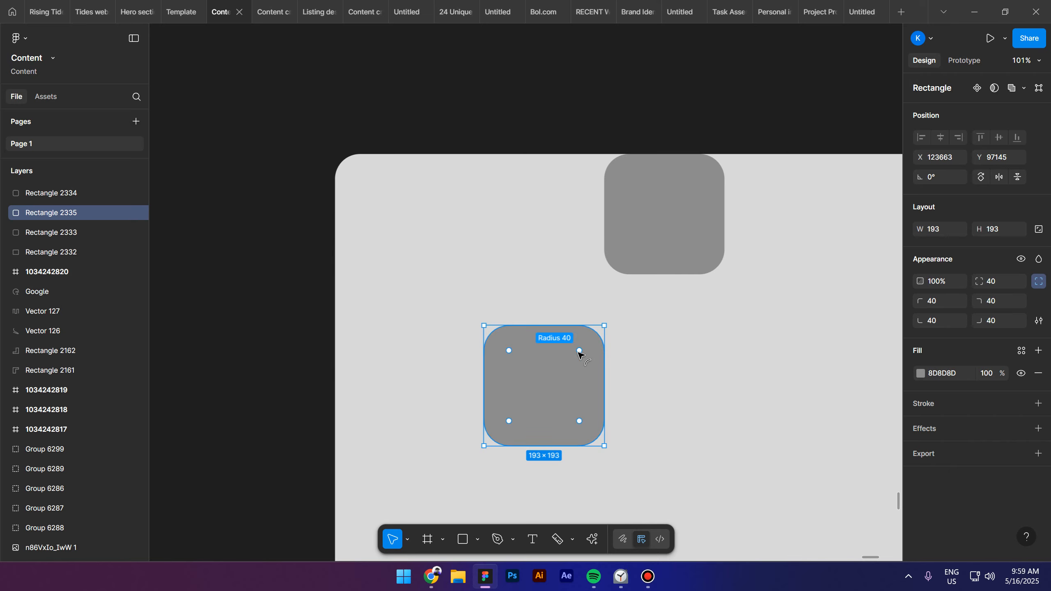
drag(579, 351, 592, 348)
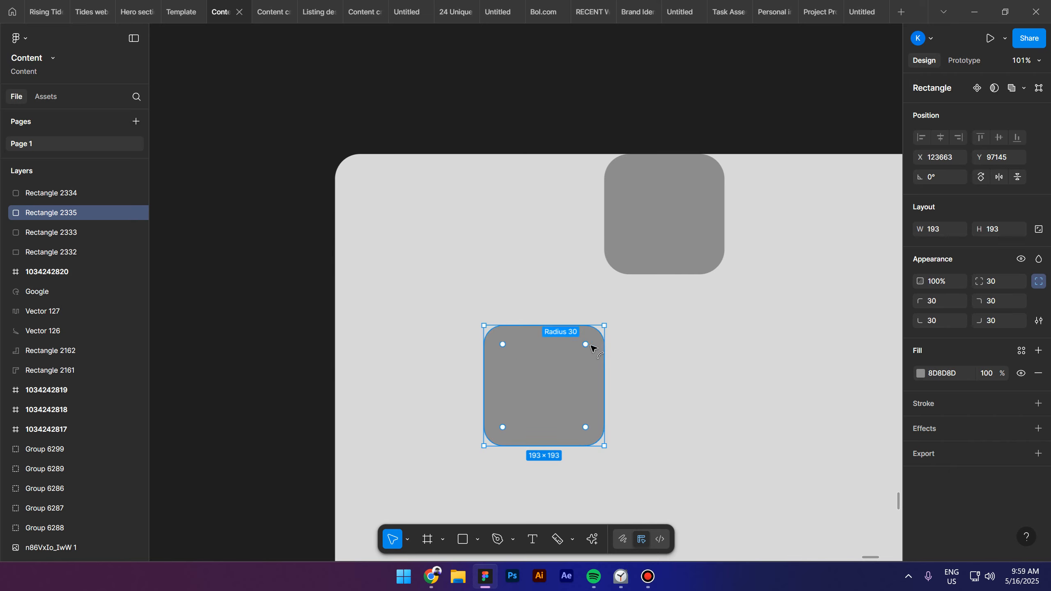
shift+click(75, 238)
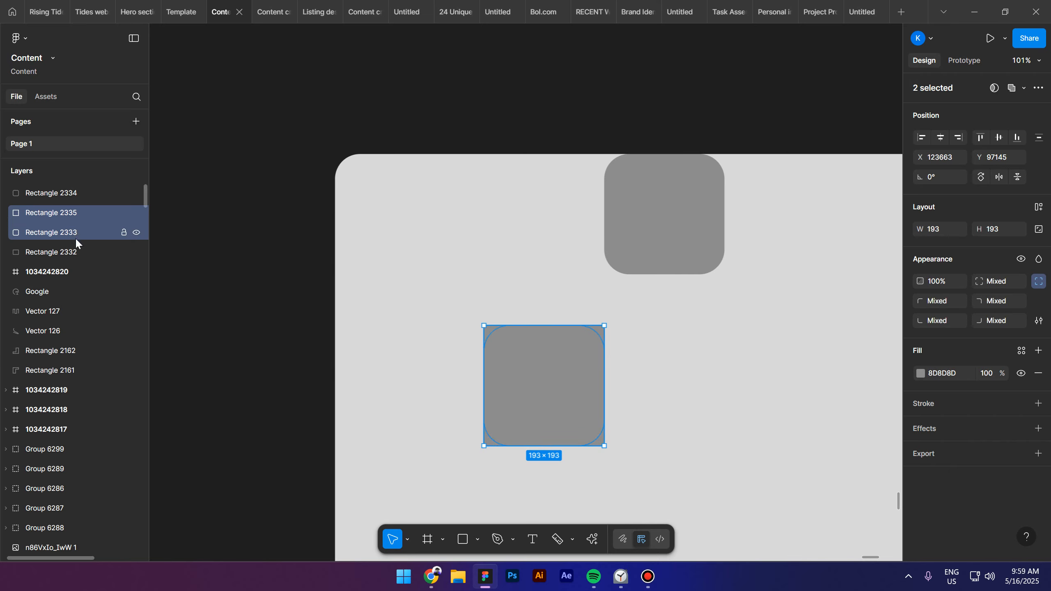
click(1023, 88)
key(Return)
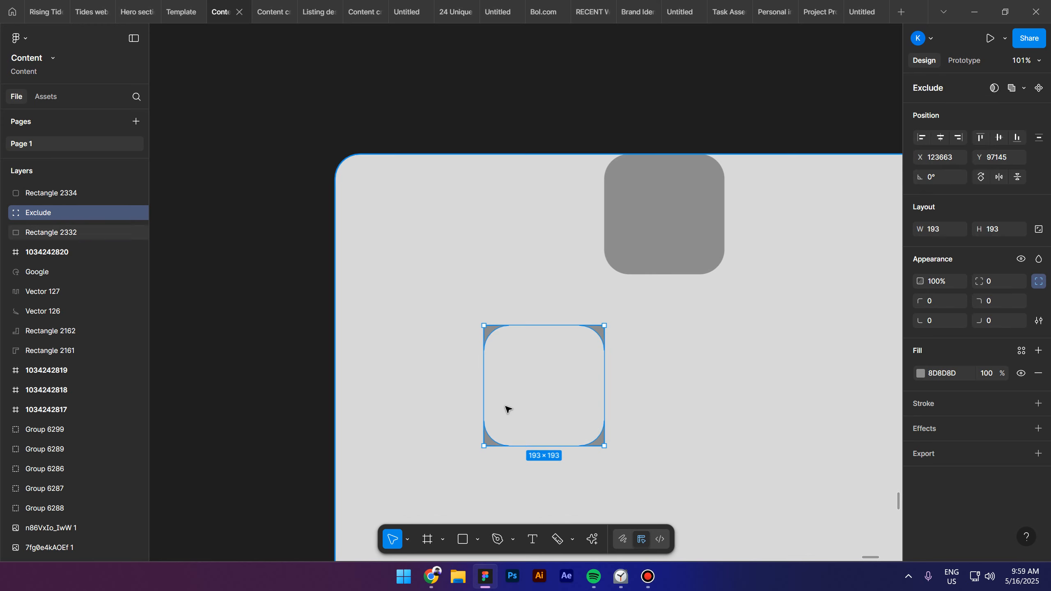
right_click(504, 408)
click(548, 327)
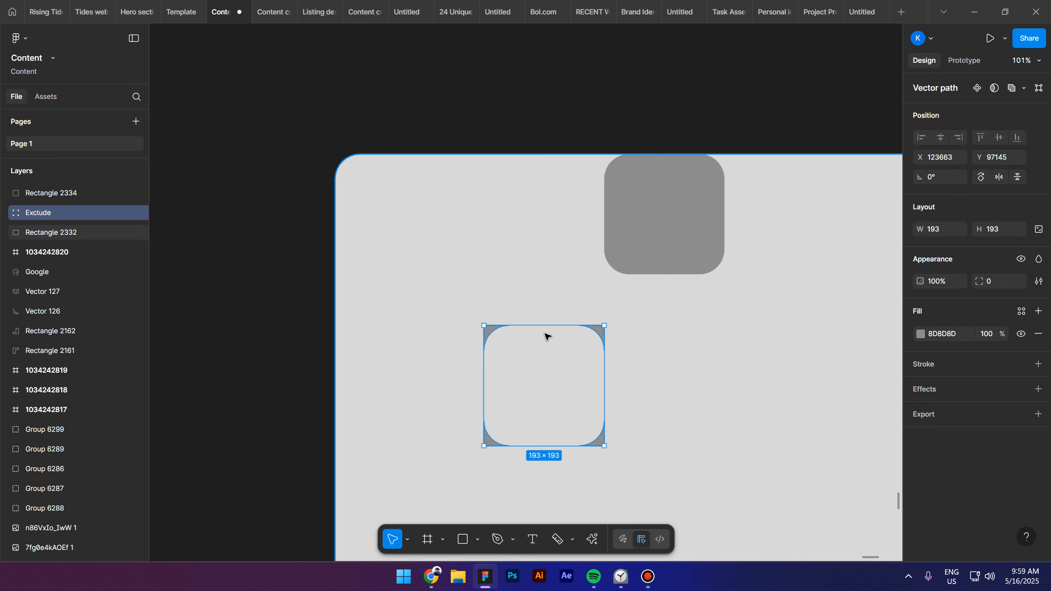
Delete the two bottom pieces and the top-right piece of the flattened shape, keeping only its top-left corner piece
key(Return)
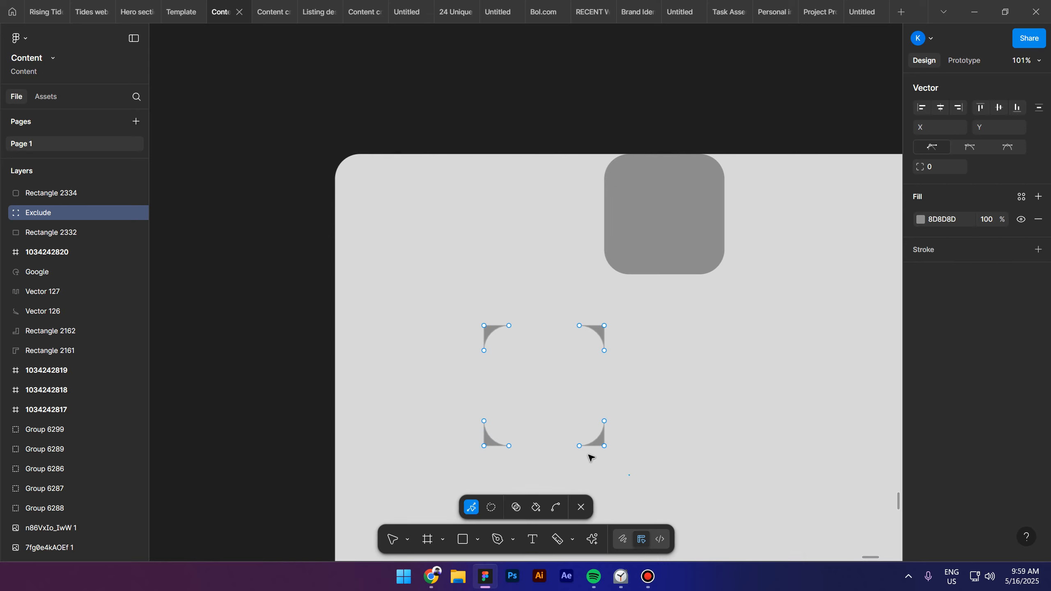
drag(629, 476, 444, 394)
key(Delete)
drag(607, 393, 570, 311)
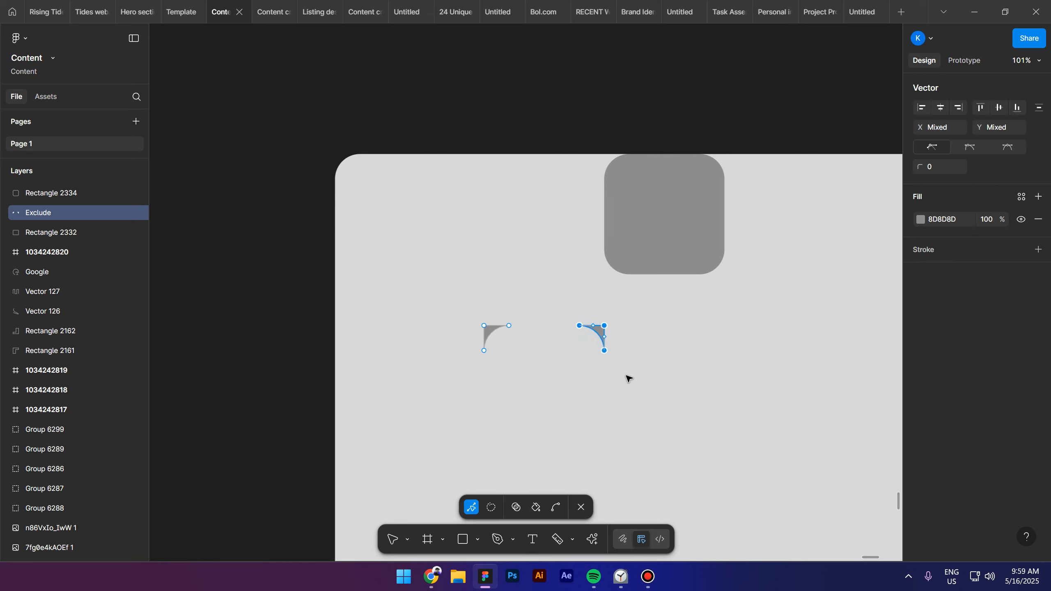
key(Delete)
key(Escape)
key(Escape)
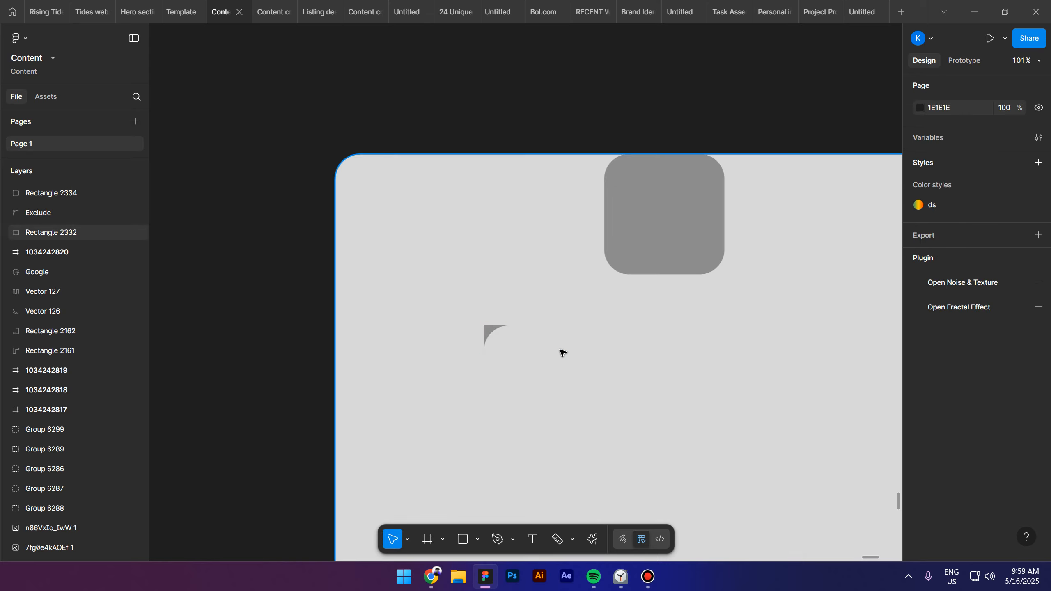
Move the remaining rounded square into the large rectangle's top-left corner and place the curved corner piece beside it
click(674, 222)
drag(661, 218, 403, 223)
click(488, 336)
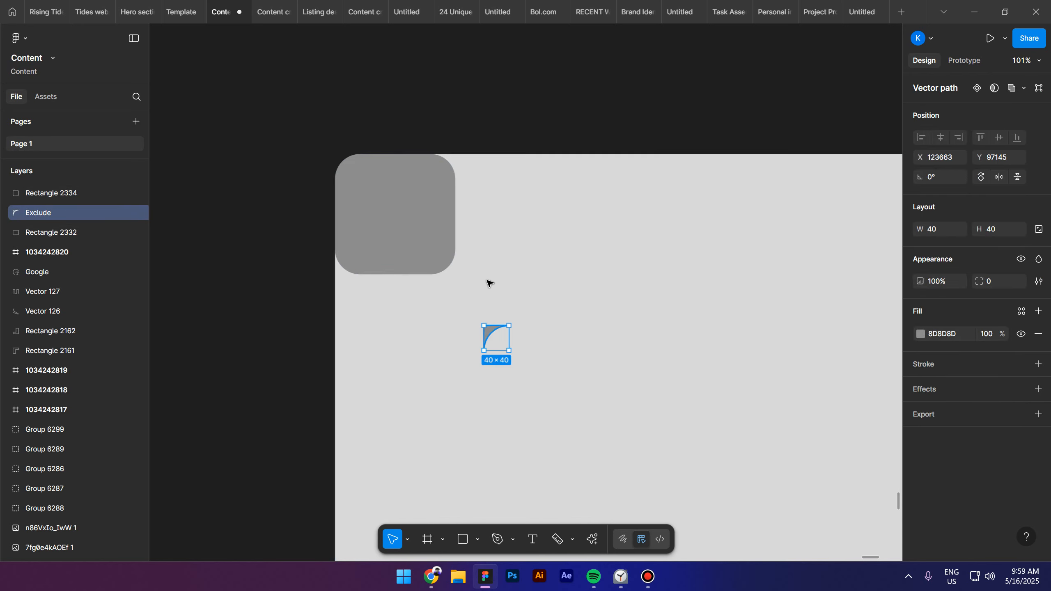
drag(487, 280, 471, 181)
Set the grey square's corner radius to 0 on all corners except the bottom-right, which gets 40
click(394, 249)
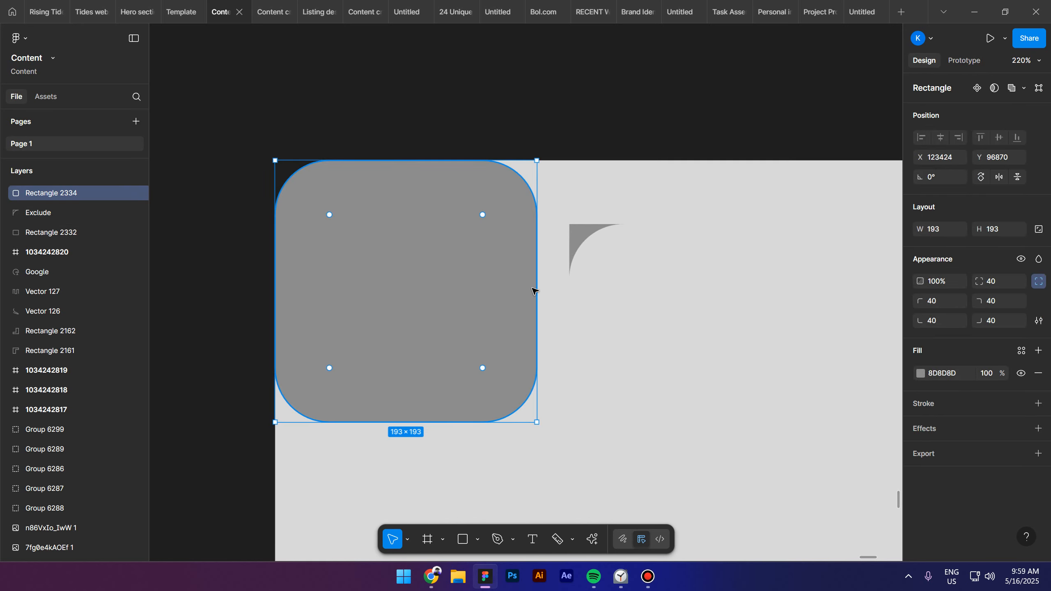
click(993, 283)
text(0)
click(993, 321)
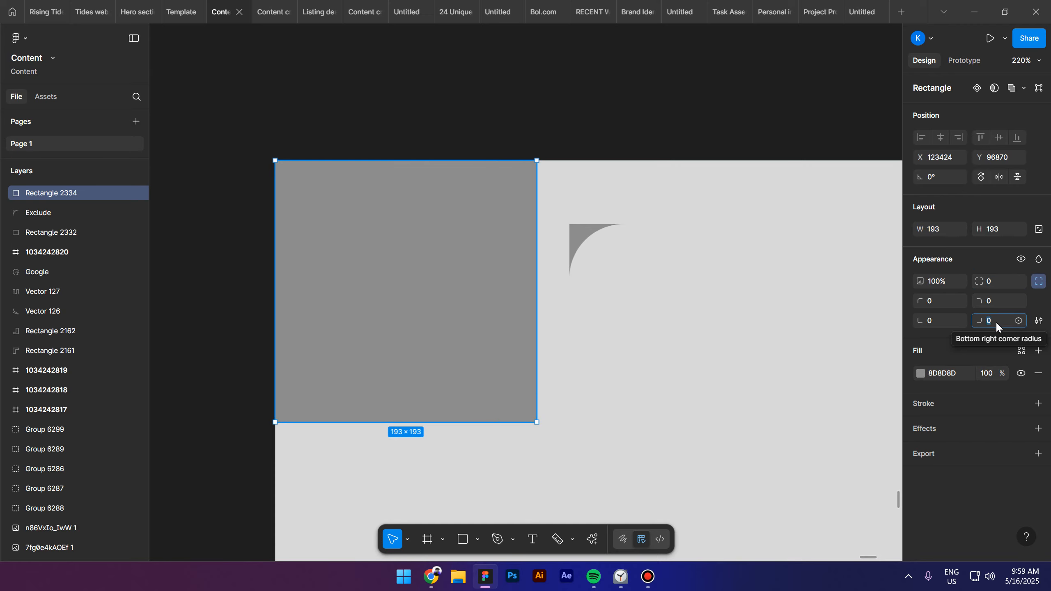
text(40)
key(Return)
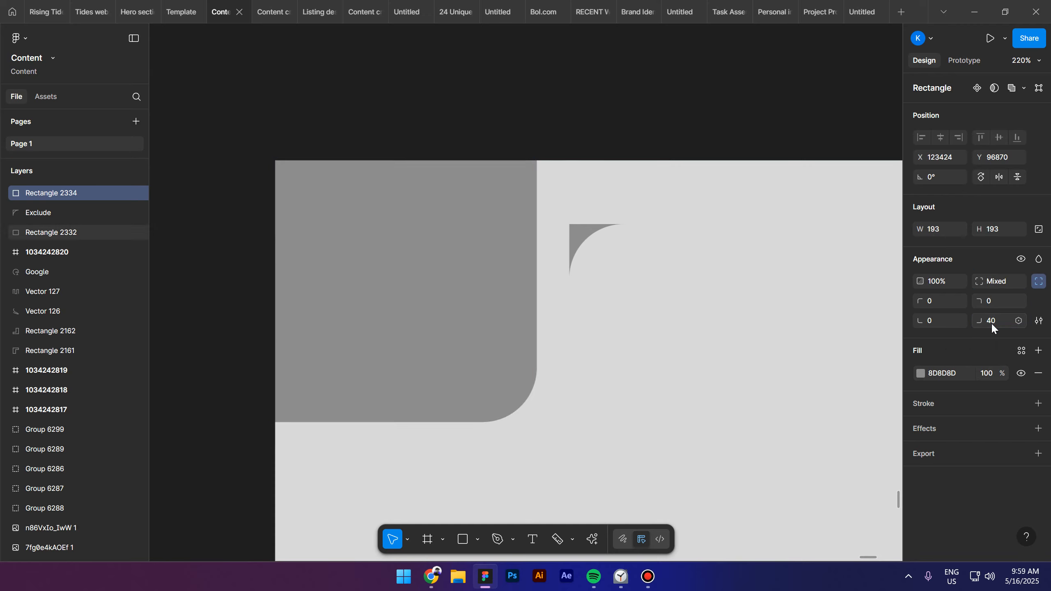
Snap the curved piece against the grey square's top-right corner and place a copy below its bottom-left corner
click(573, 234)
drag(573, 234, 548, 175)
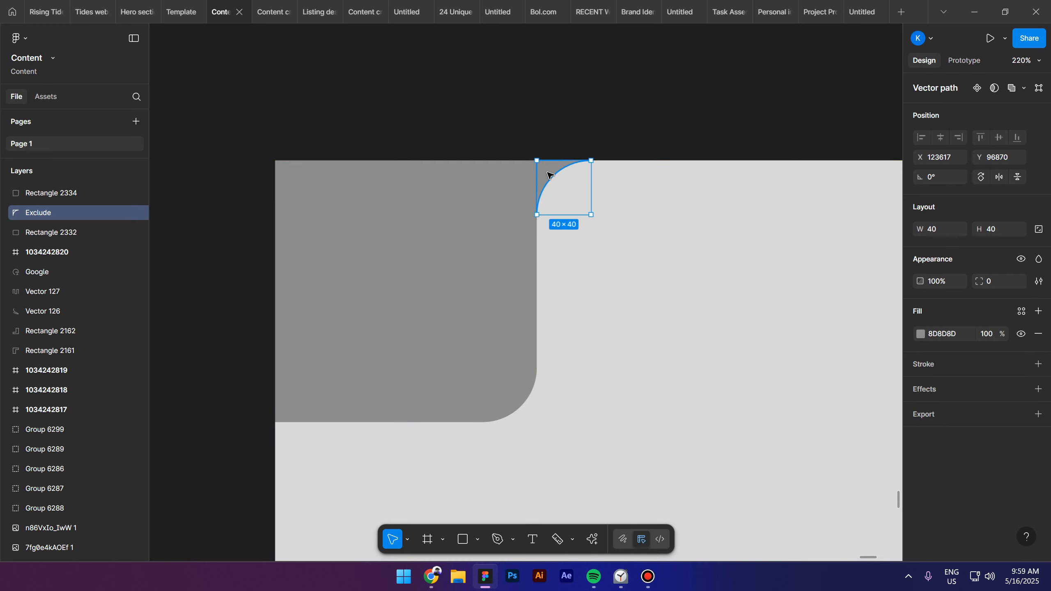
drag(533, 217, 291, 436)
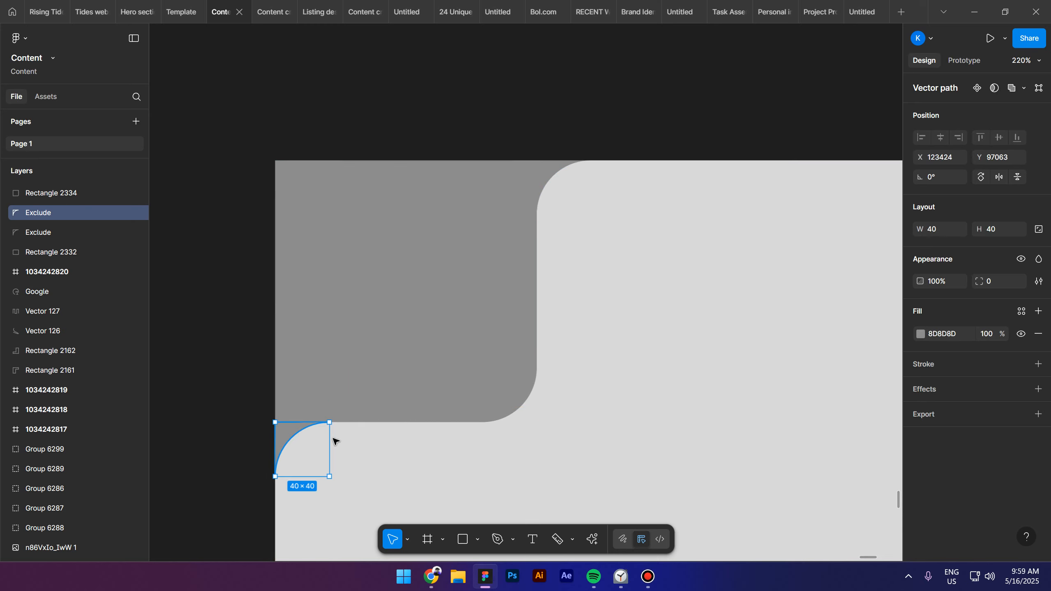
Group the square and both curved corner pieces, and fill the group with white (FFFFFF)
shift+click(375, 357)
shift+click(549, 179)
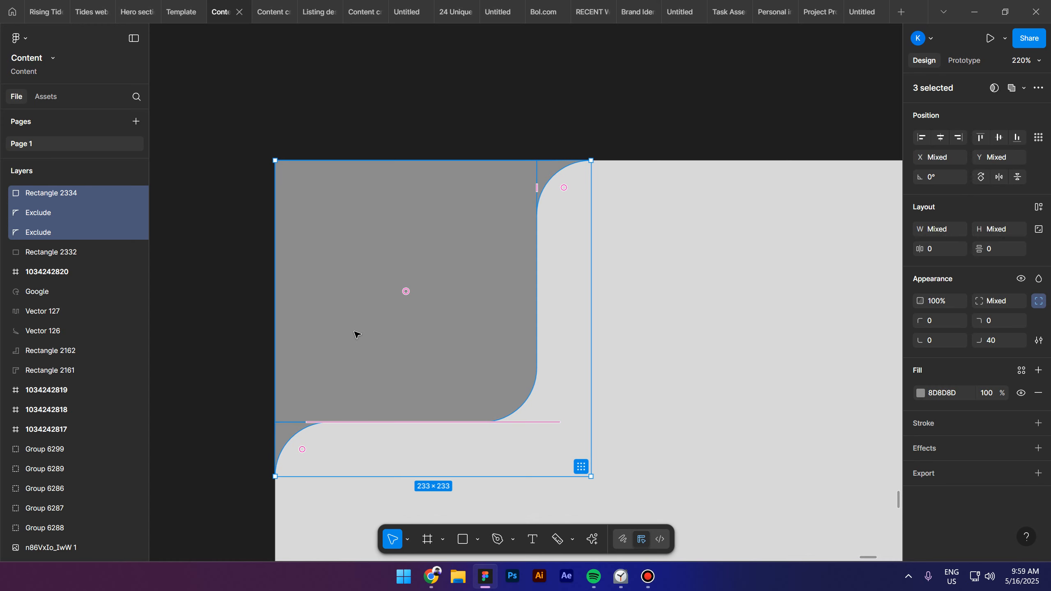
key(ctrl+g)
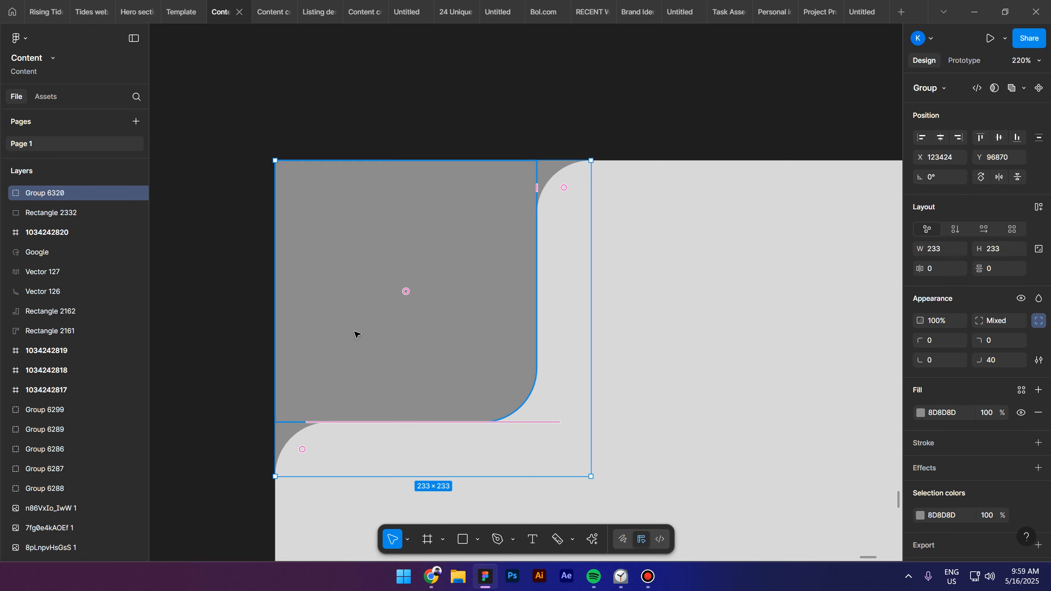
click(917, 412)
drag(831, 375, 621, 281)
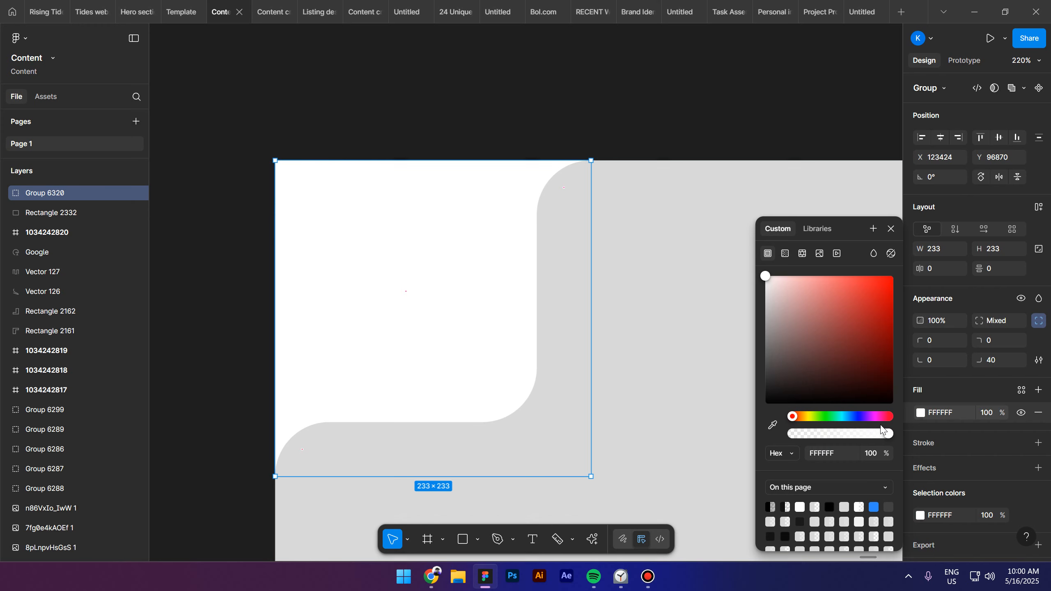
Export the group as an SVG and place the exported file on the Framer canvas beside the Desktop frame
scroll(963, 496, down, 1)
click(961, 521)
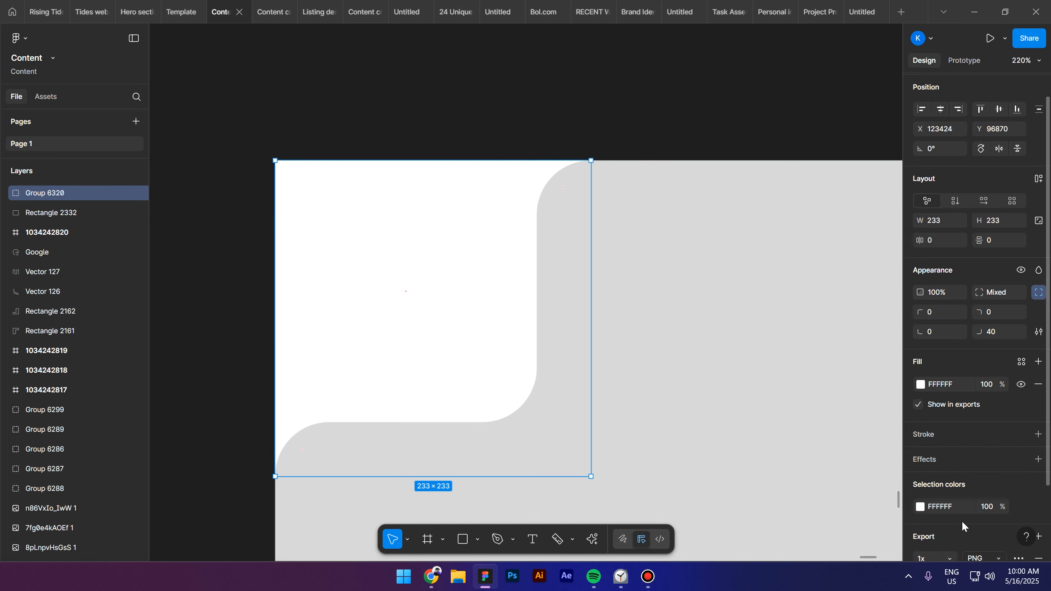
scroll(962, 521, down, 2)
click(985, 473)
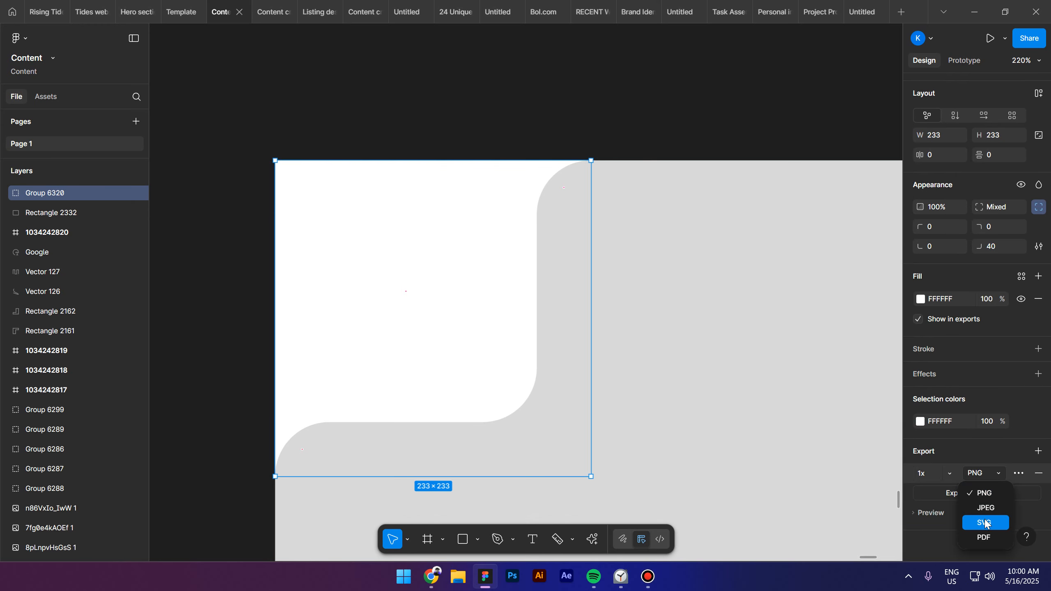
click(968, 521)
click(952, 493)
drag(307, 450, 230, 343)
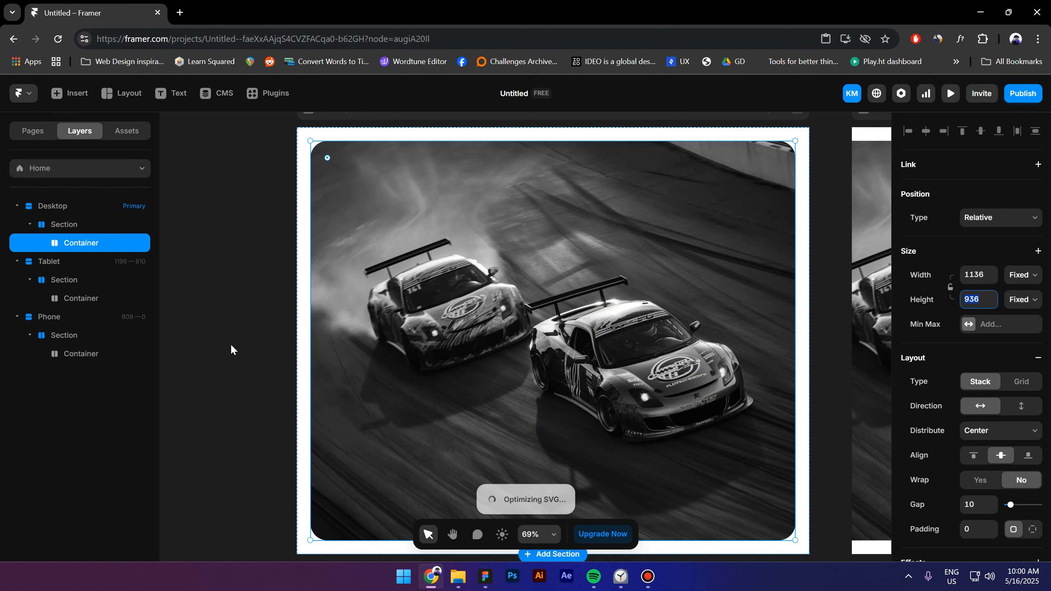
drag(231, 425, 385, 431)
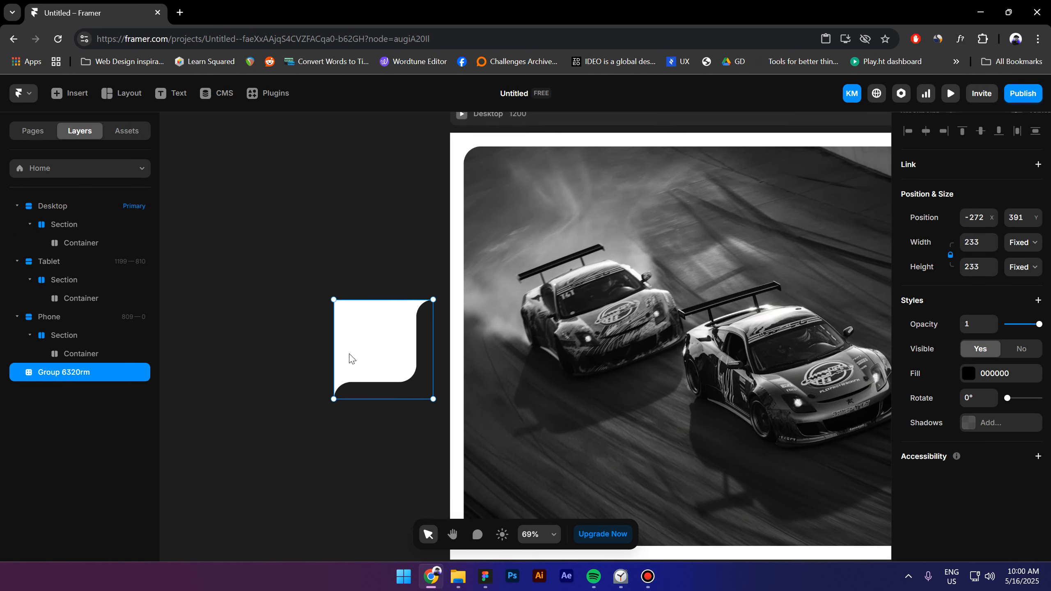
Wrap the imported graphic in a stack and set the stack's width and height to Fit Content
key(ctrl+Return)
click(1024, 243)
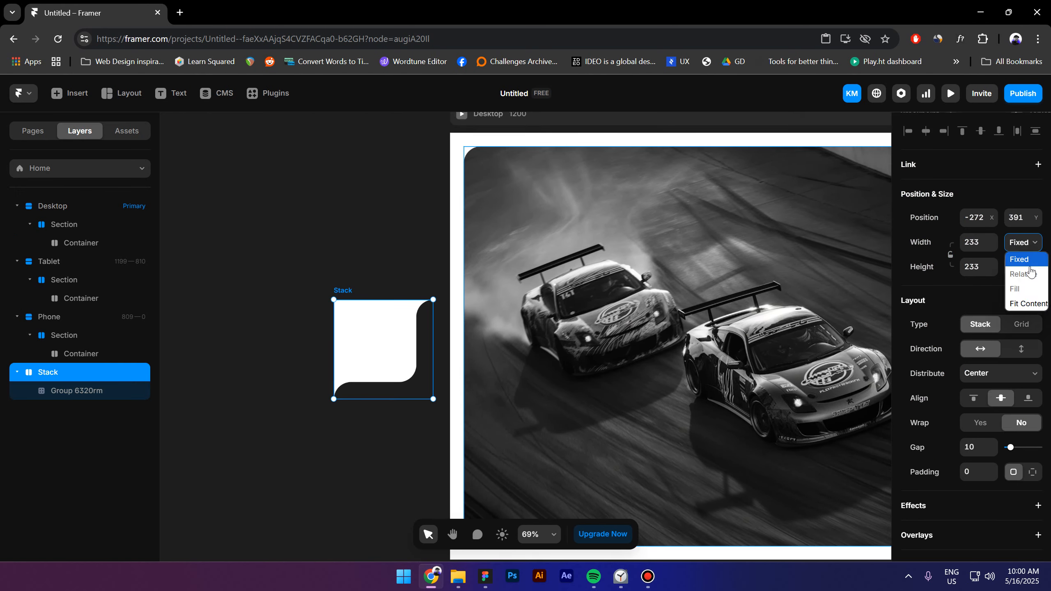
click(1025, 244)
click(1025, 244)
click(1022, 303)
click(1027, 267)
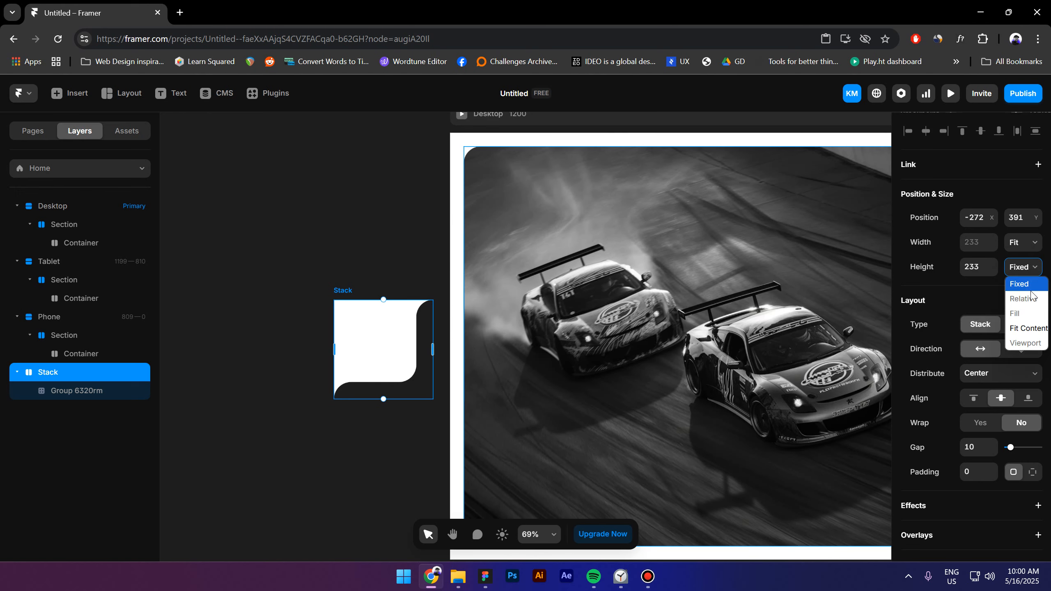
click(1029, 329)
Move the stack into the Desktop image container and set its position type to Absolute
drag(346, 289, 541, 181)
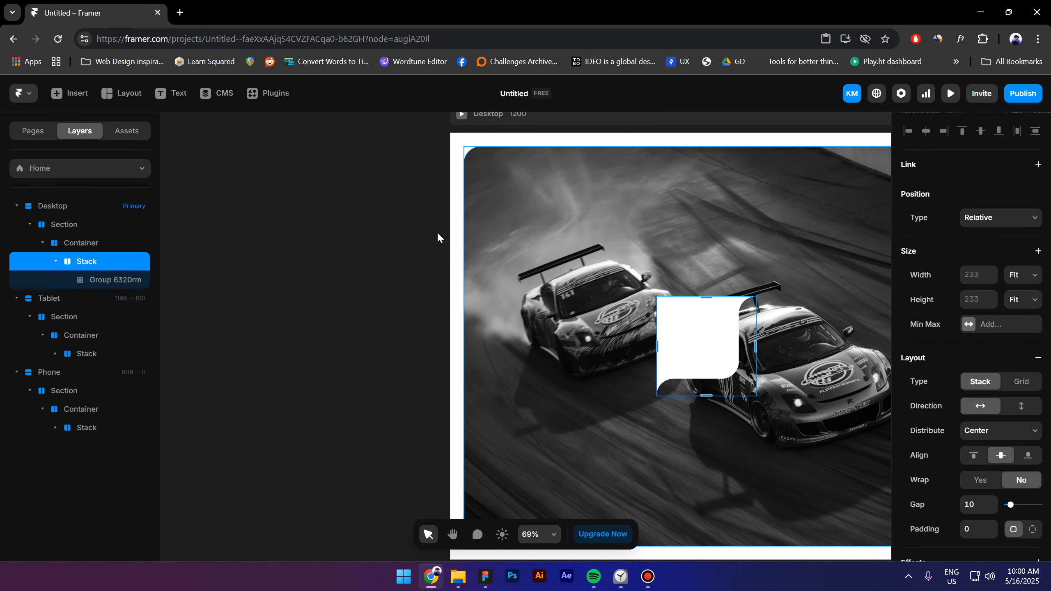
scroll(393, 230, down, 3)
scroll(499, 232, up, 2)
click(997, 219)
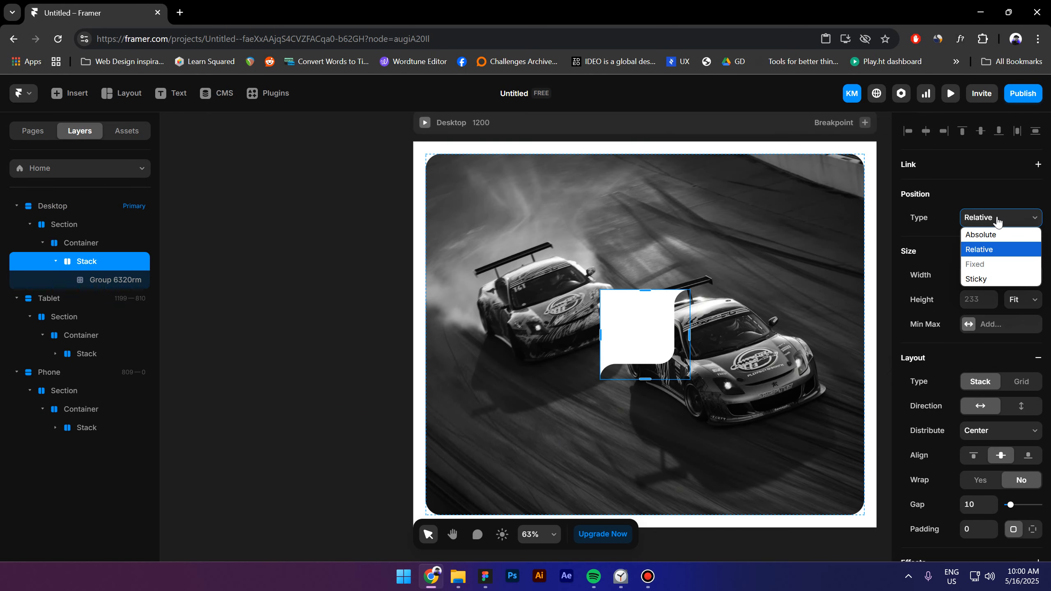
click(996, 234)
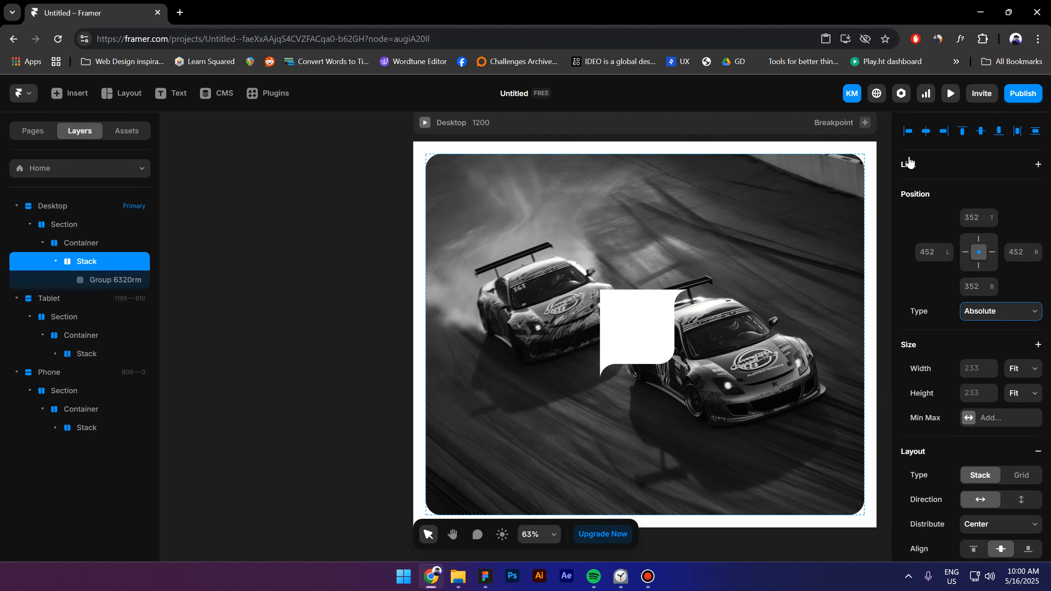
Align the stack to the container's top-left corner with left and top offsets of 0
click(908, 132)
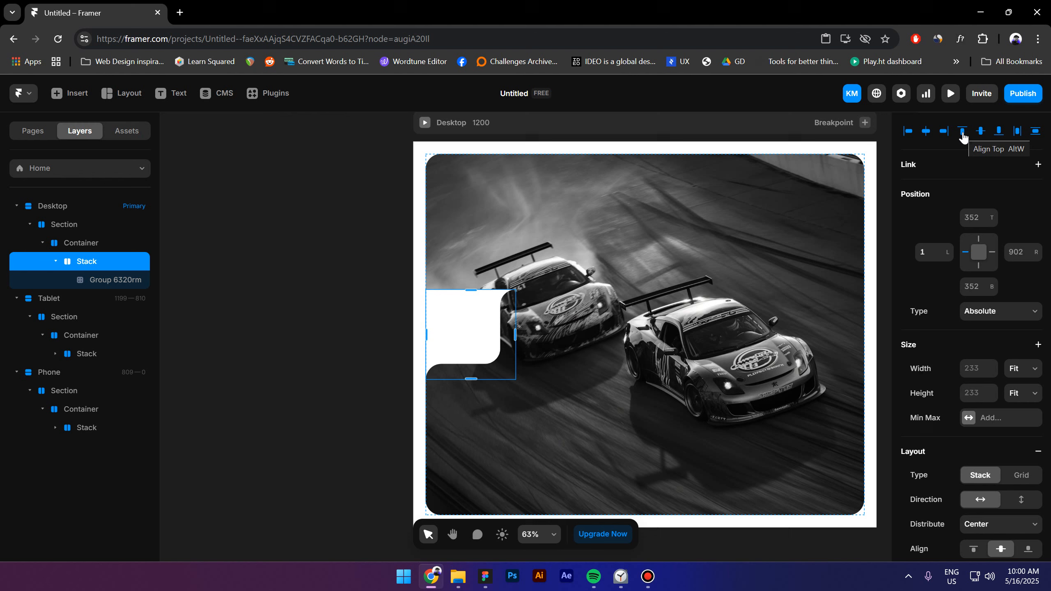
click(962, 133)
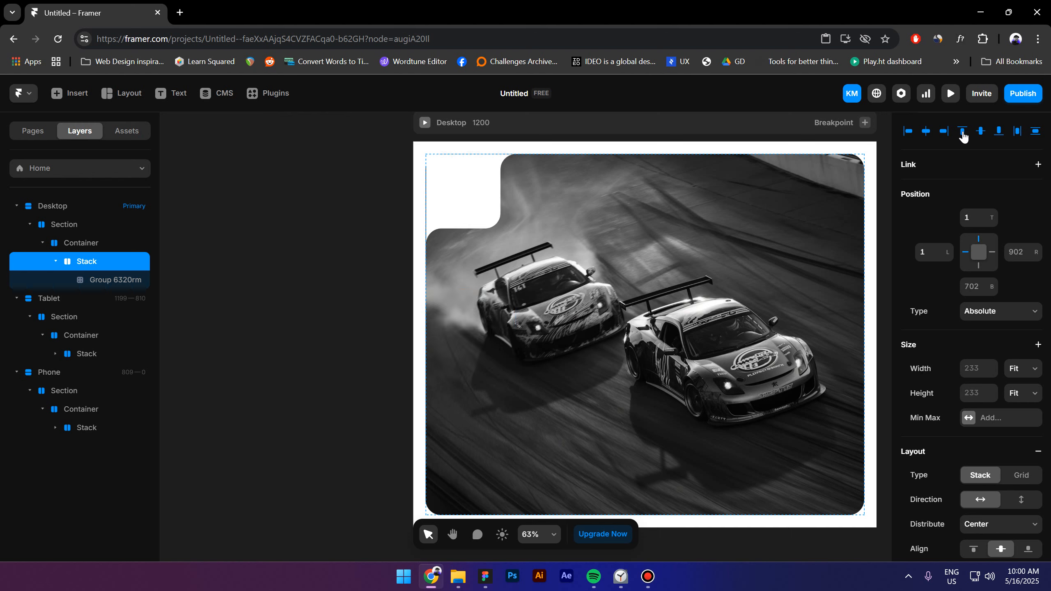
click(936, 251)
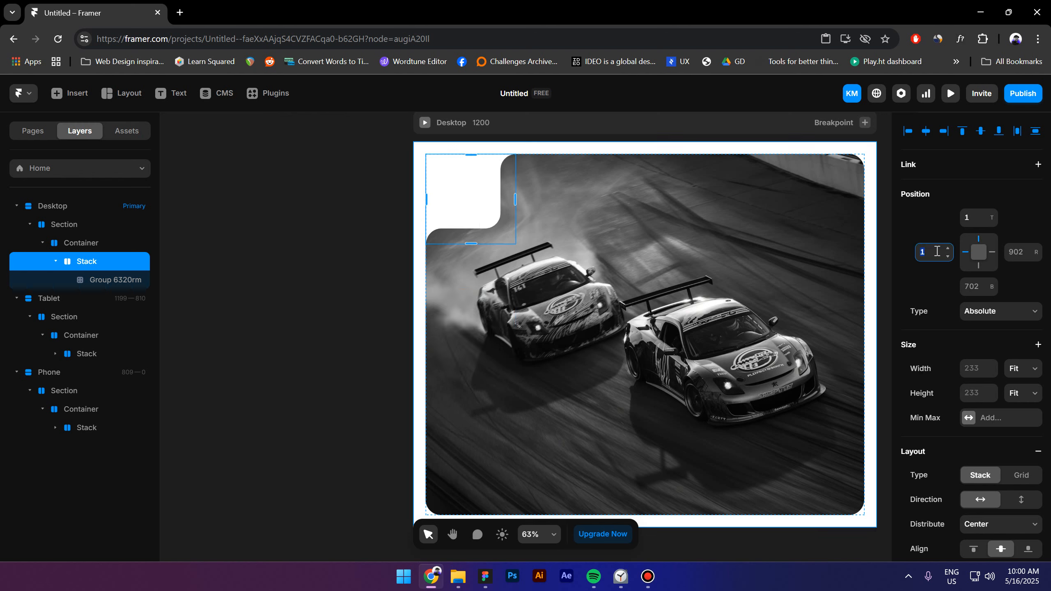
click(972, 221)
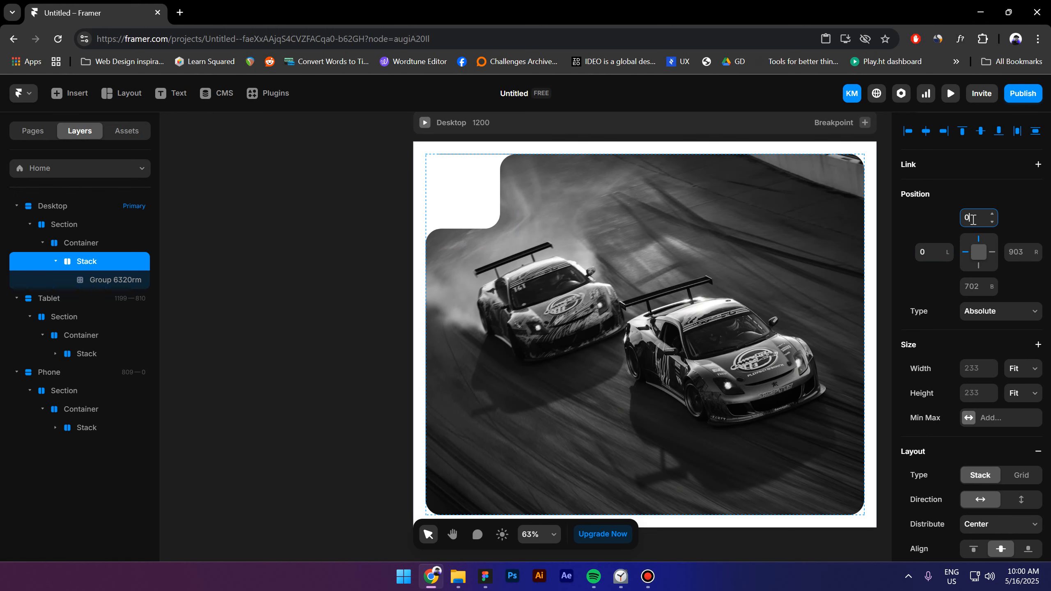
click(342, 251)
scroll(480, 188, up, 3)
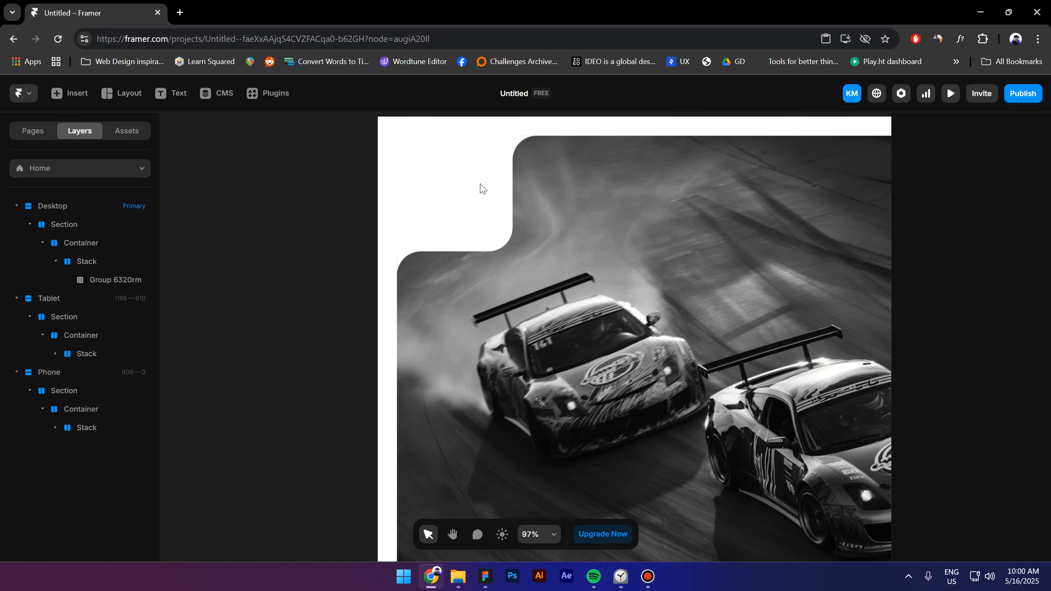
Set the image container's overflow to Visible
click(439, 299)
scroll(1013, 397, down, 5)
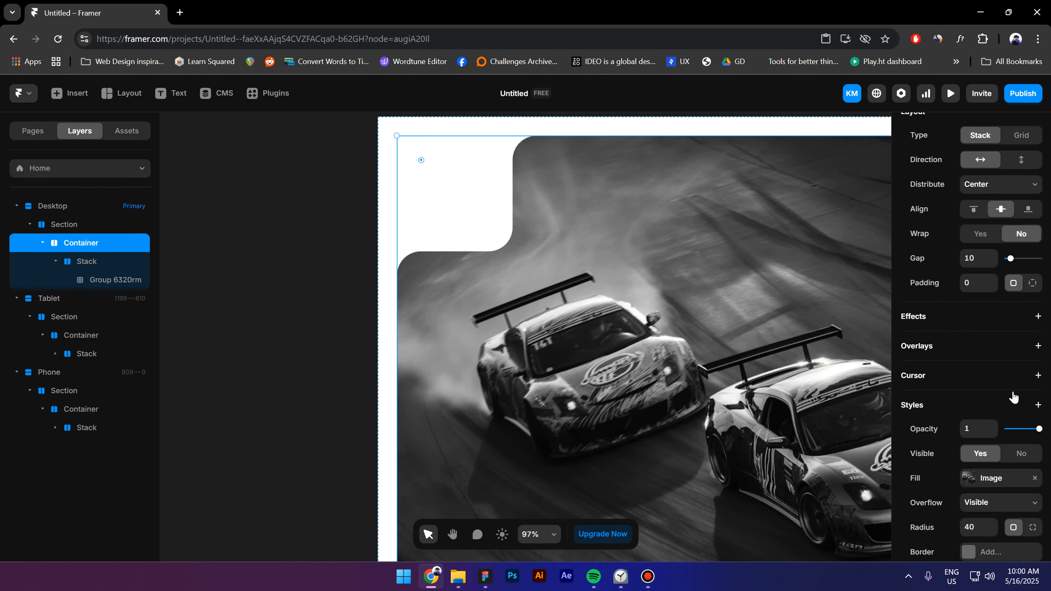
scroll(1013, 397, down, 4)
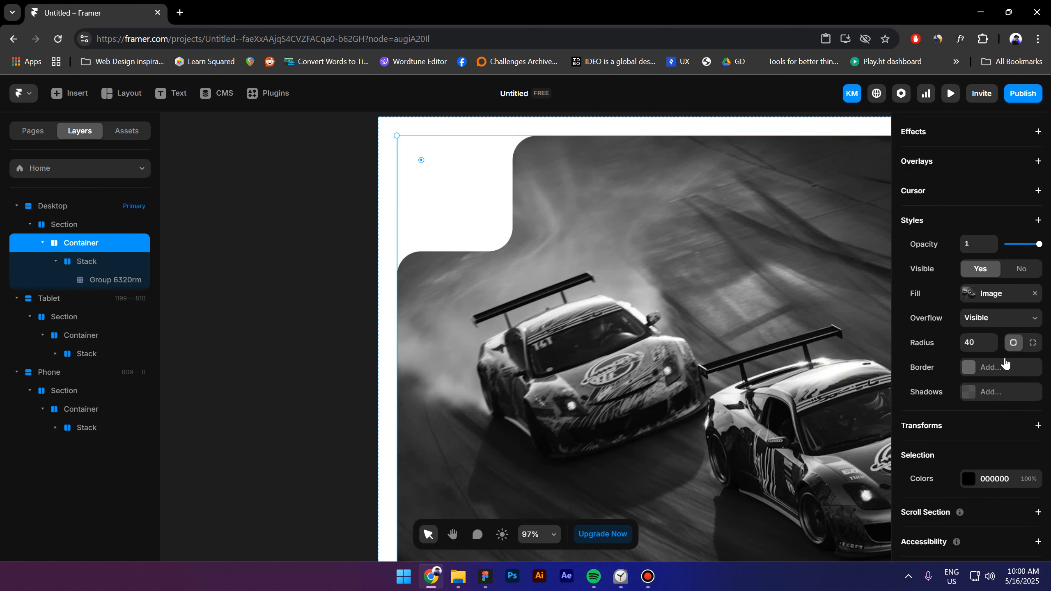
click(1000, 319)
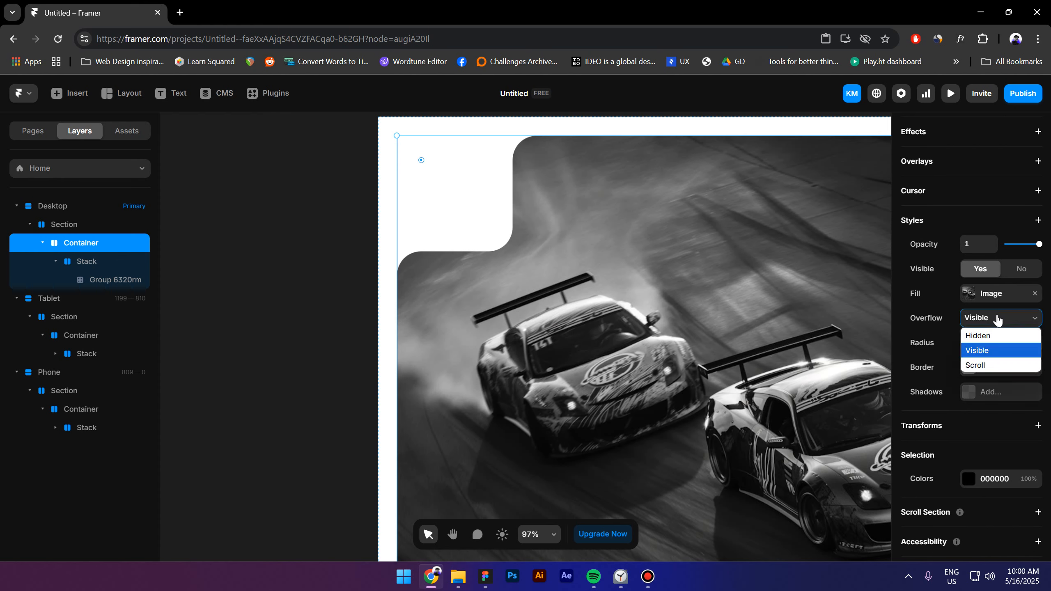
click(993, 346)
click(368, 224)
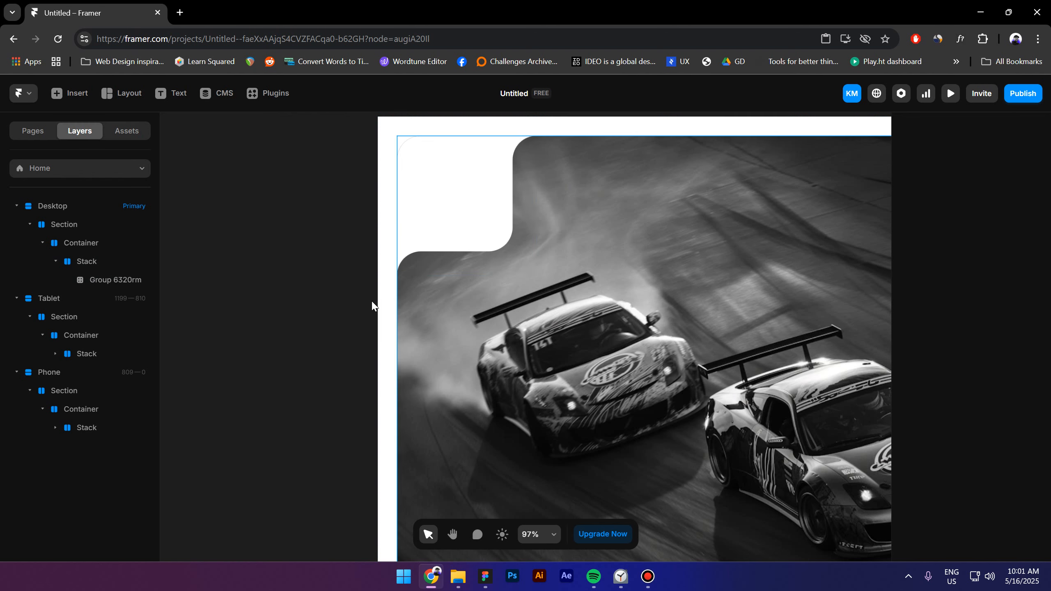
click(407, 178)
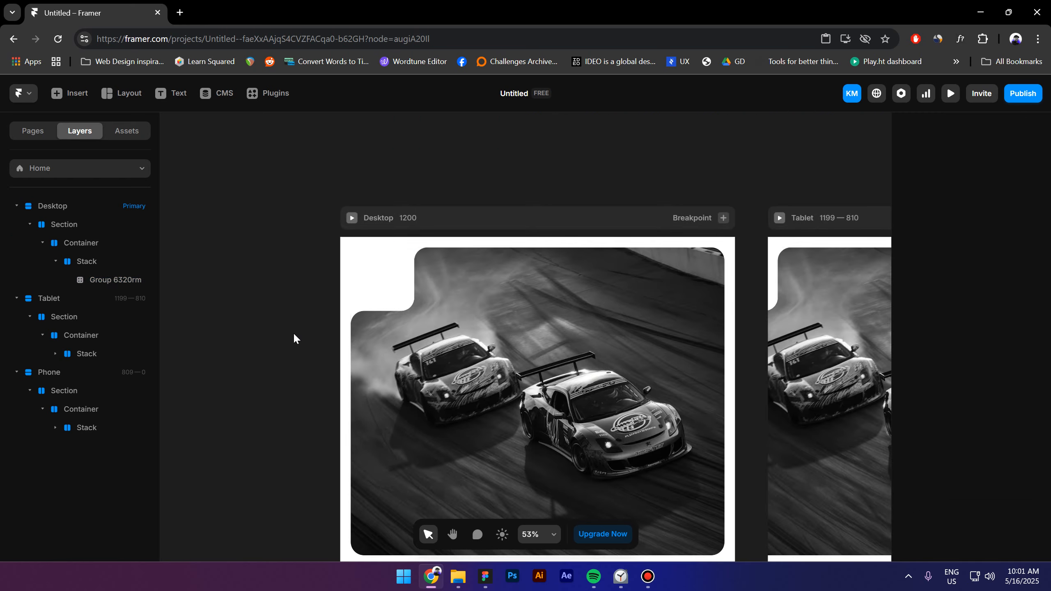
Set the Desktop image container's width to Fill, with a Fixed height of 936
scroll(293, 332, up, 1)
scroll(291, 327, down, 3)
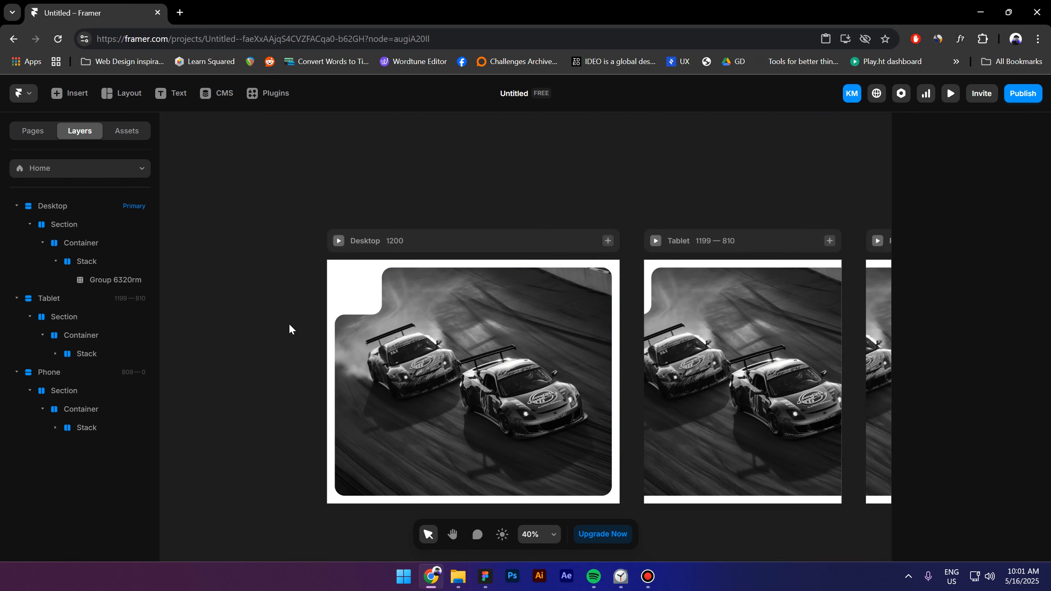
click(92, 245)
scroll(1019, 297, up, 6)
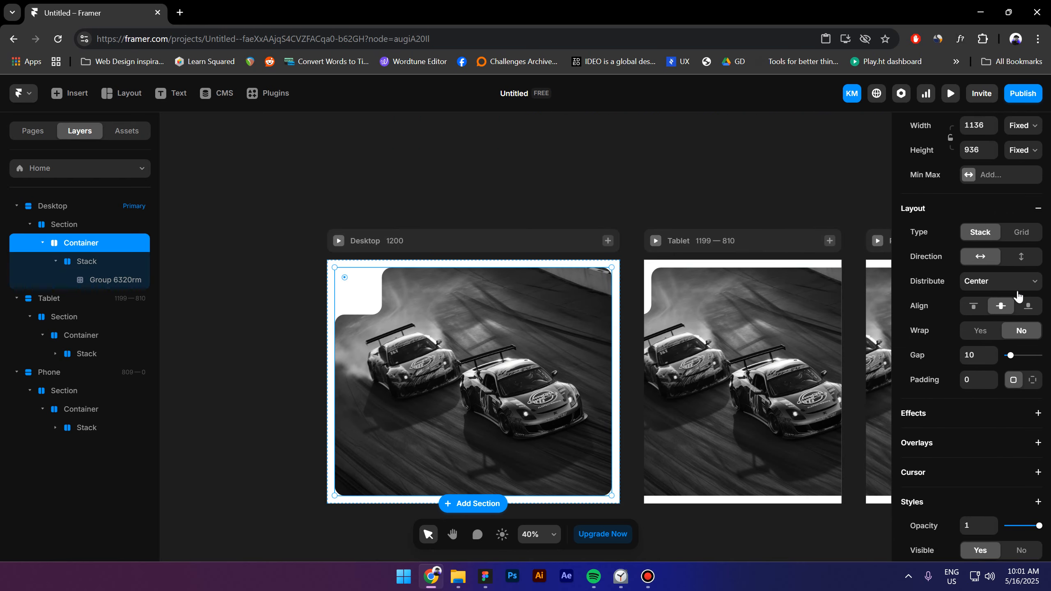
click(1023, 213)
click(1028, 259)
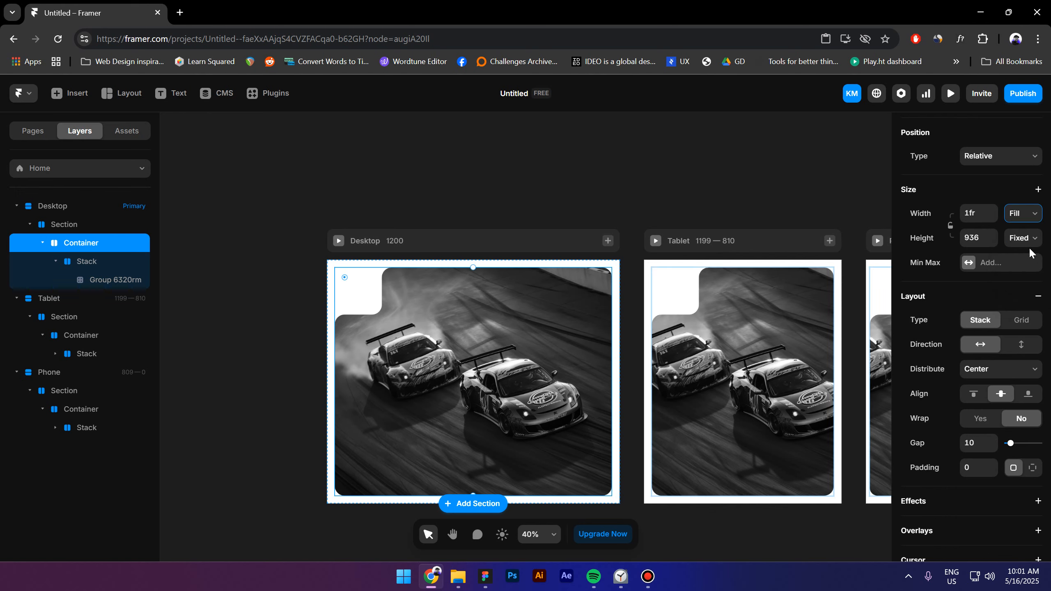
click(1028, 240)
click(1028, 285)
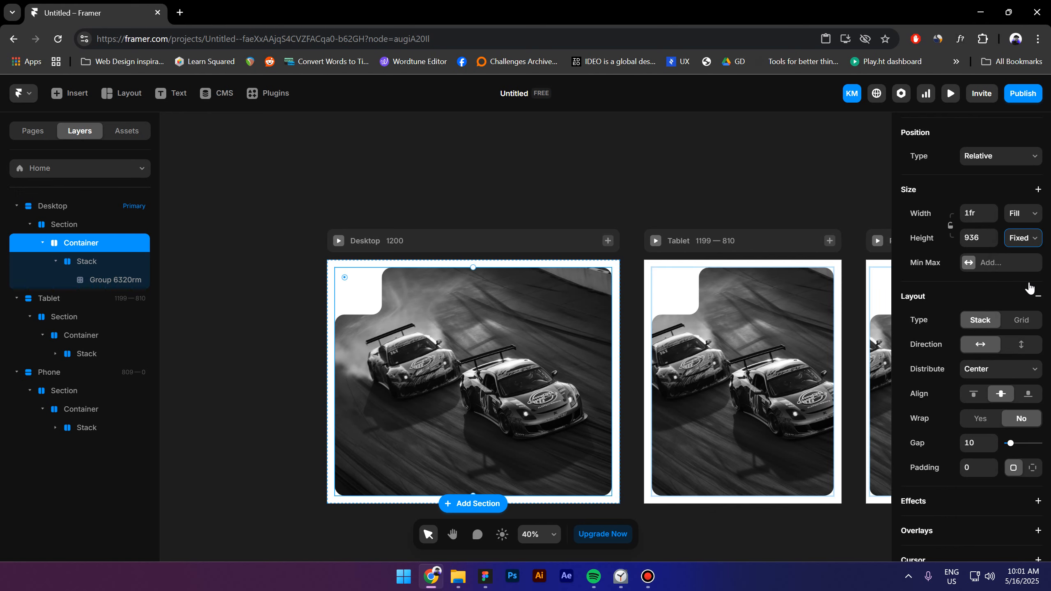
click(235, 362)
Open the white cutout graphic for vector editing and examine the three paths that make up its joined shape
scroll(330, 331, down, 3)
scroll(339, 328, up, 6)
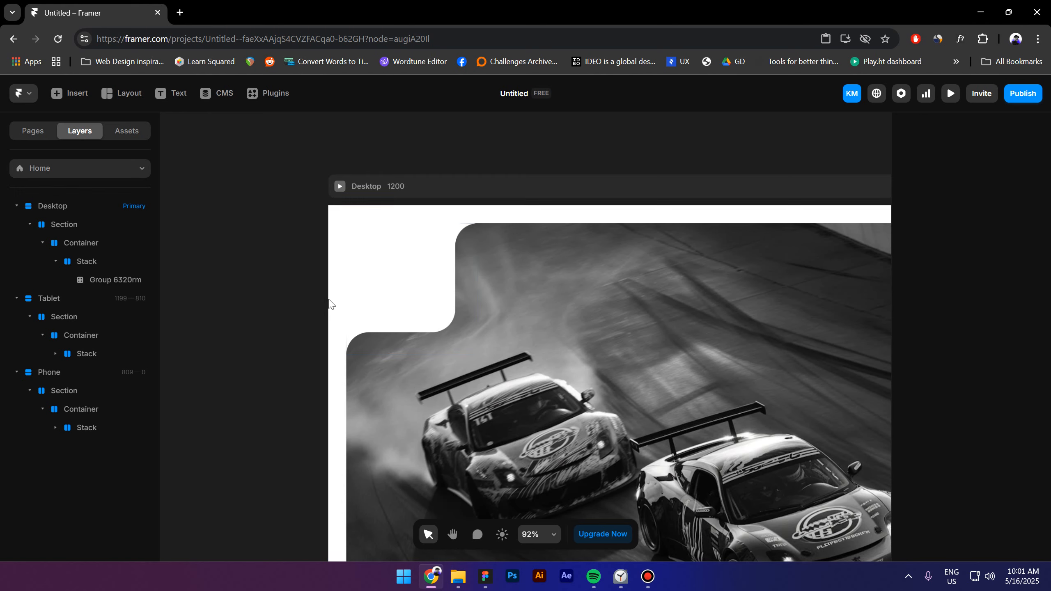
click(422, 290)
double_click(422, 295)
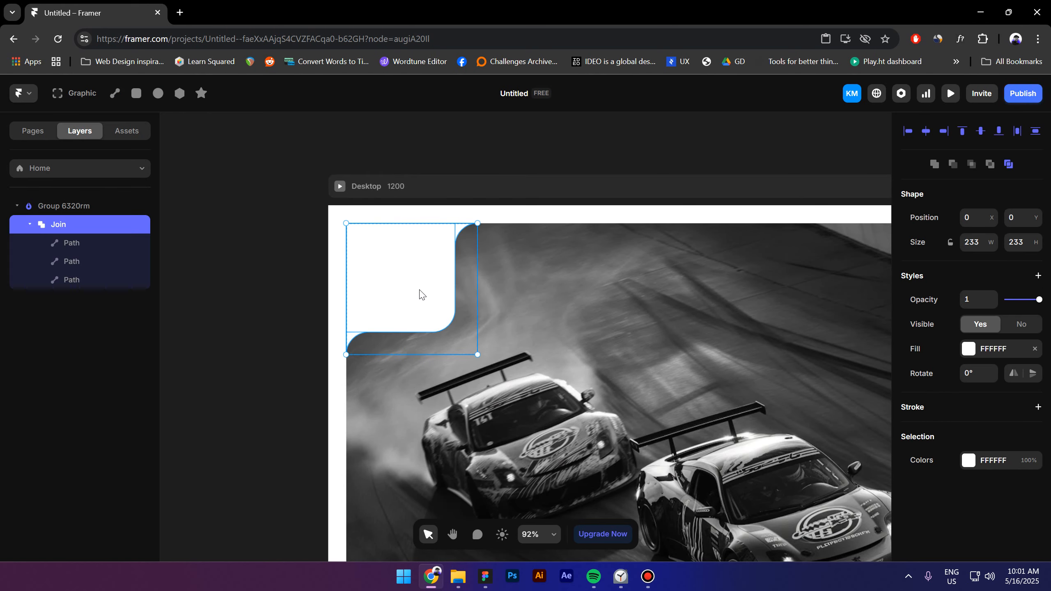
click(73, 243)
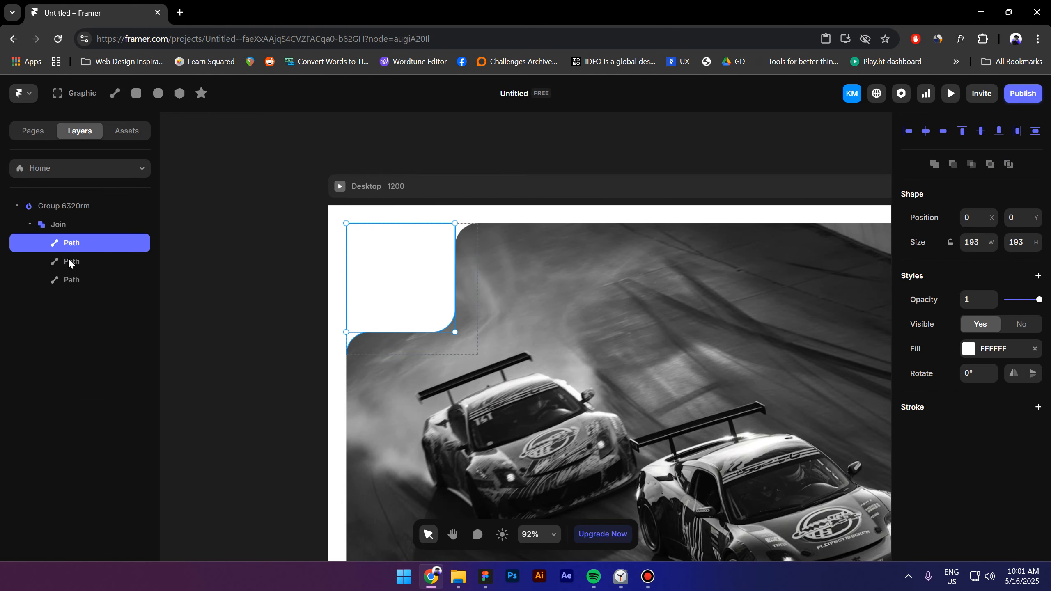
click(67, 260)
click(69, 279)
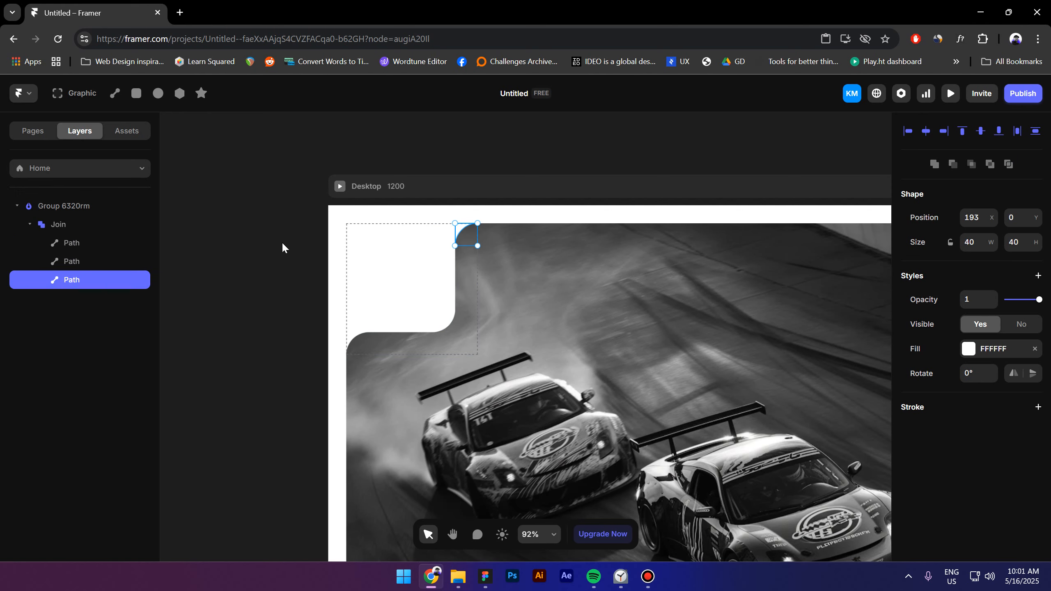
Shrink the cutout's square path to about 142 by 142, keeping its top-left corner in place
scroll(285, 252, up, 5)
click(453, 300)
click(81, 260)
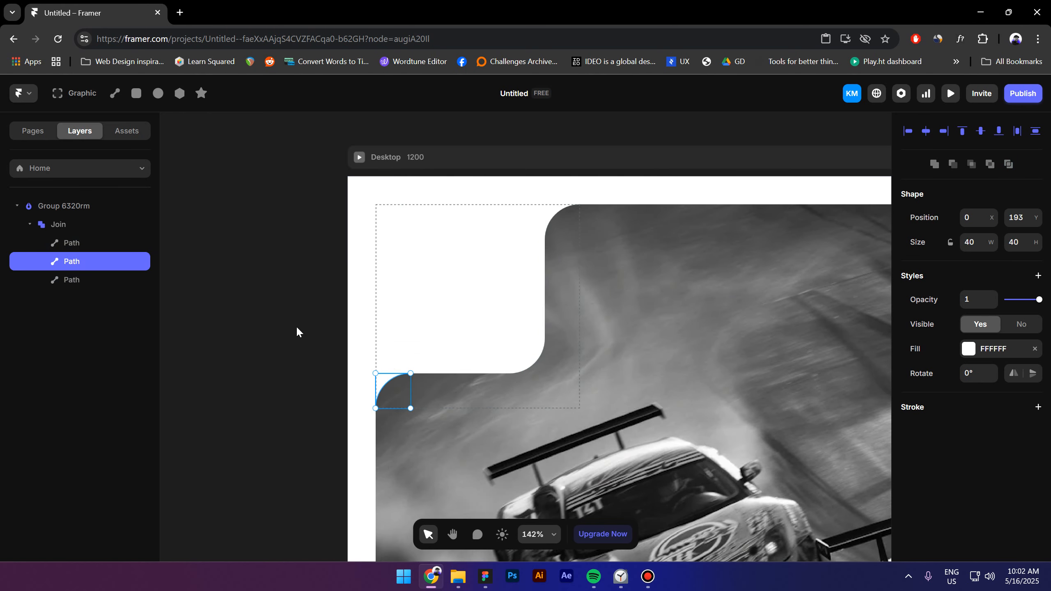
click(70, 244)
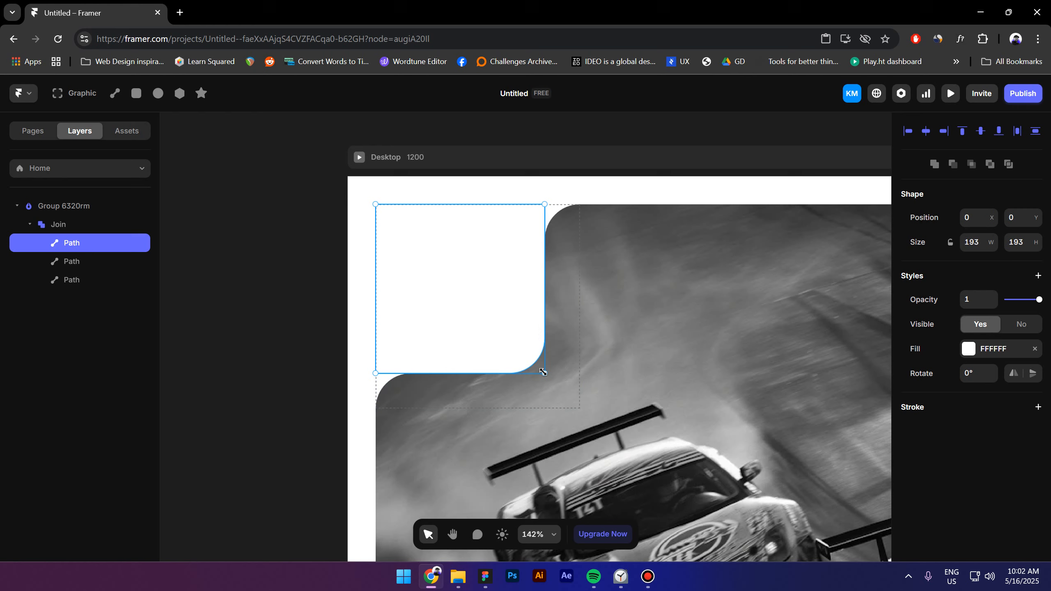
drag(543, 372, 493, 339)
Move the lower curve path up to Y 142 against the shrunken square, and the upper curve path inward to X 174
click(387, 372)
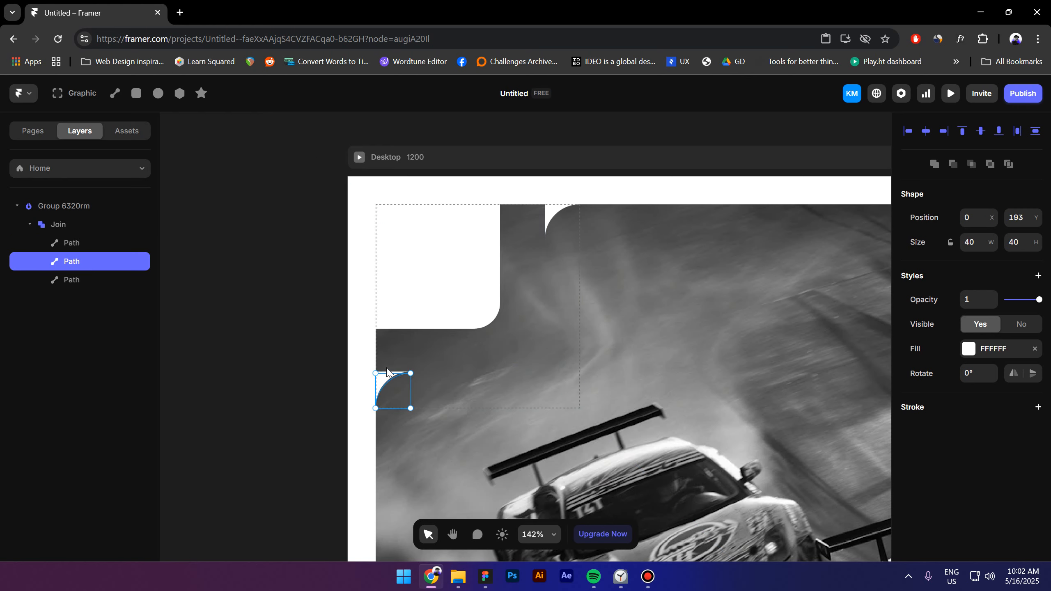
drag(386, 373, 392, 334)
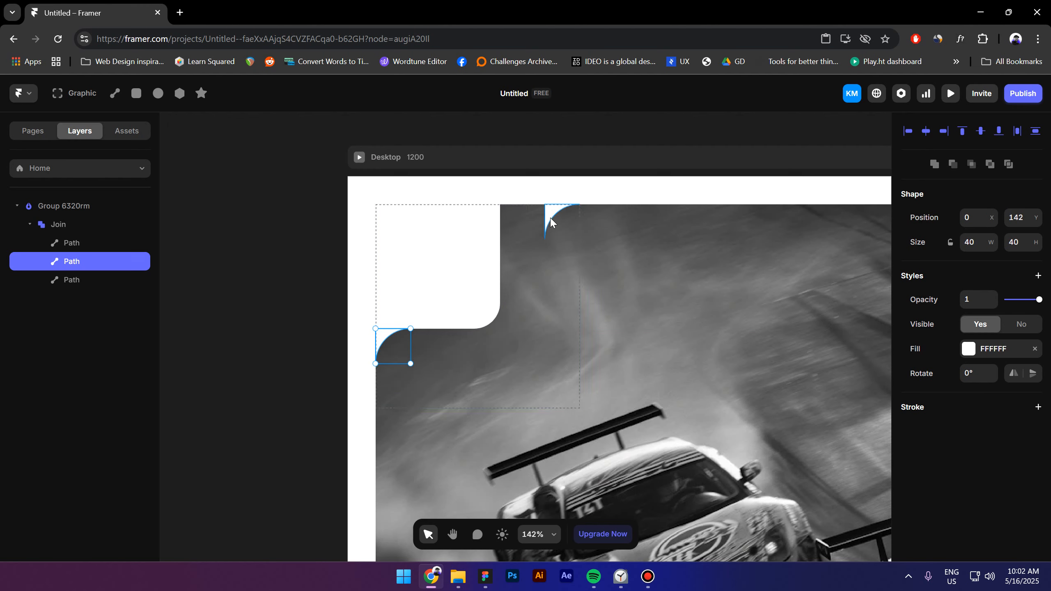
mouse_move(550, 222)
mouse_down()
mouse_move(505, 223)
mouse_move(537, 214)
mouse_up()
Edit the square path's points and move its three right-side points outward until the shape is 182 wide
click(492, 272)
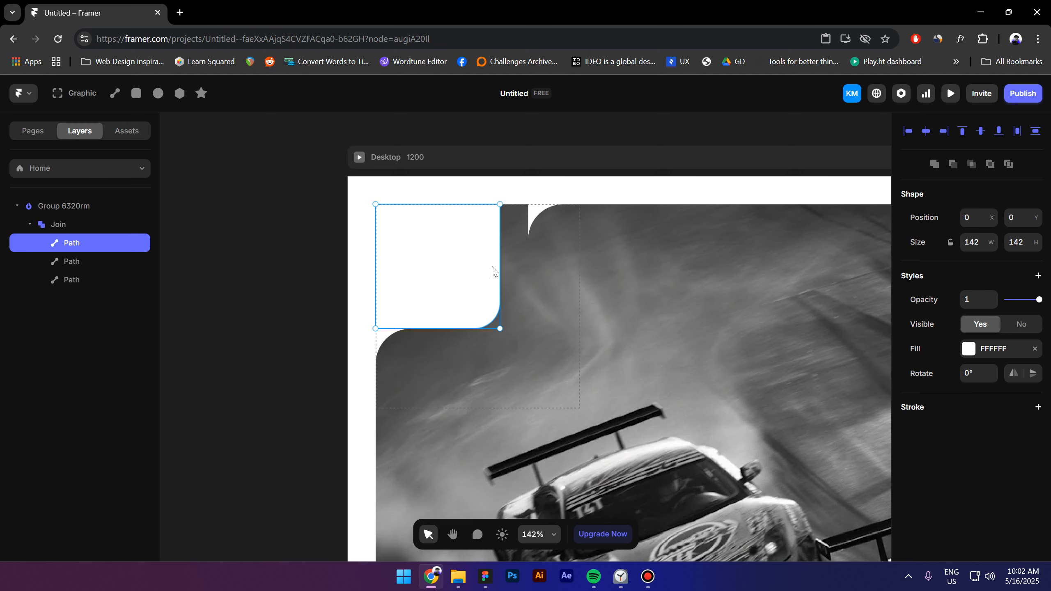
double_click(492, 272)
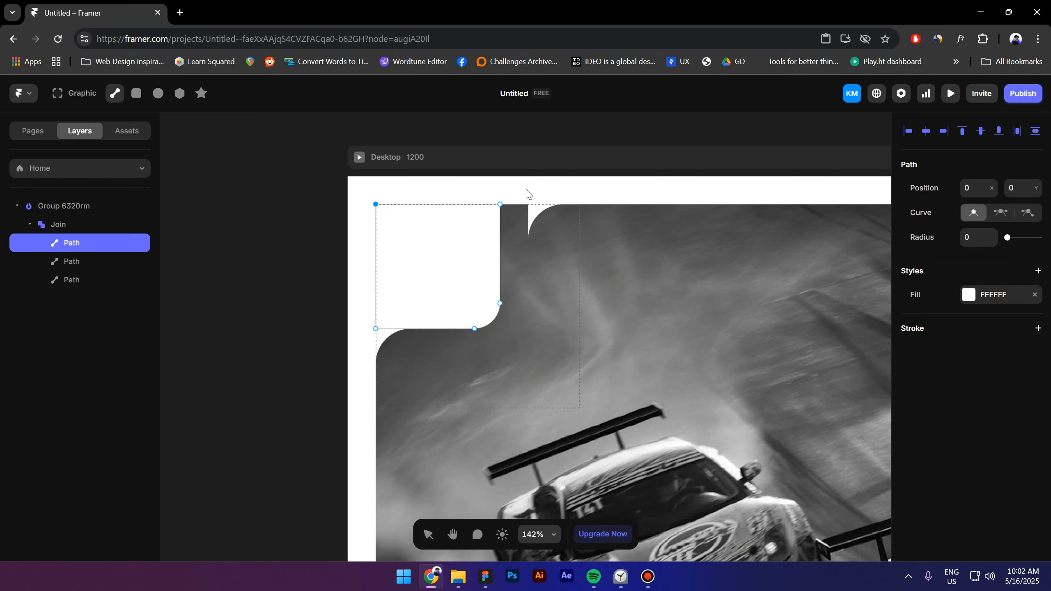
drag(526, 191, 454, 341)
key(shift+Right)
key(shift+Right)
key(shift+Right)
key(shift+Right)
key(shift+Right)
key(shift+Right)
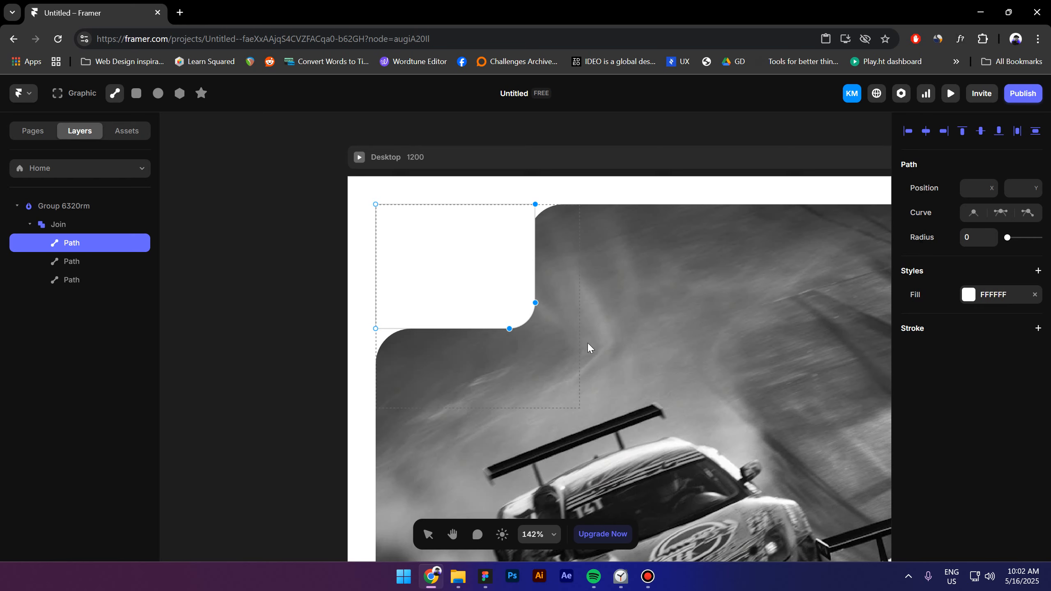
Move the path's lower points up until the shape is 122 high, and leave point editing
drag(536, 355, 356, 269)
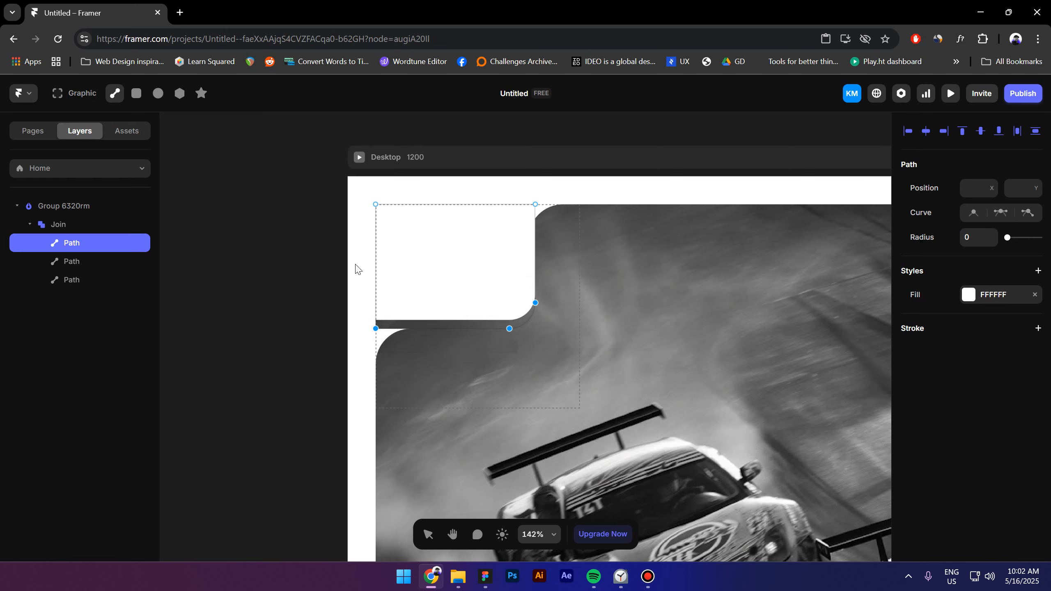
key(shift+Up)
key(shift+Up)
key(shift+Up)
key(Escape)
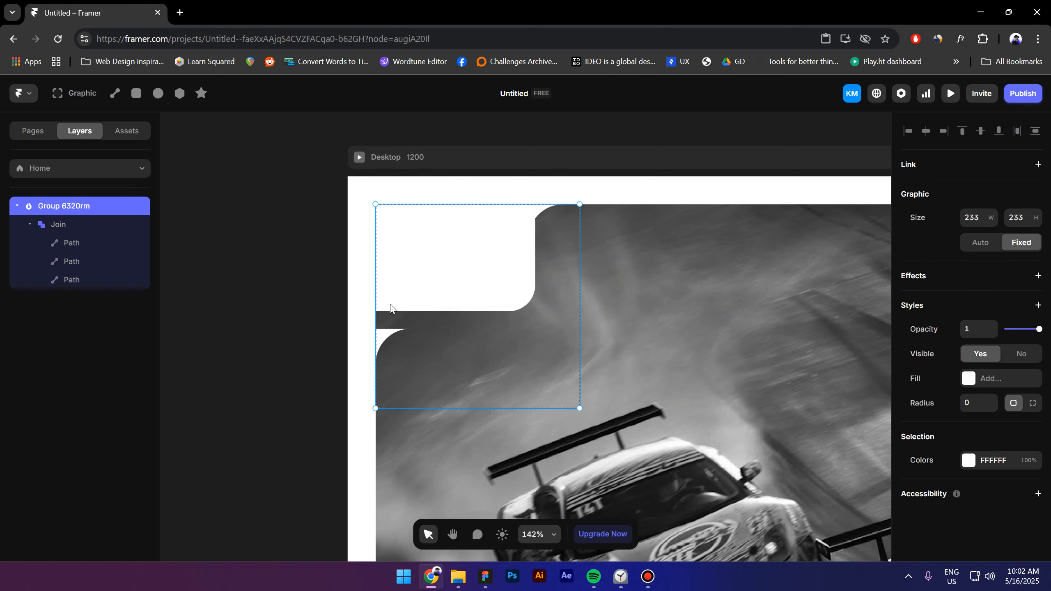
Fit both curve paths against the edges of the resized rectangle path and leave vector editing
click(390, 334)
scroll(390, 334, up, 3)
scroll(393, 306, up, 2)
click(646, 226)
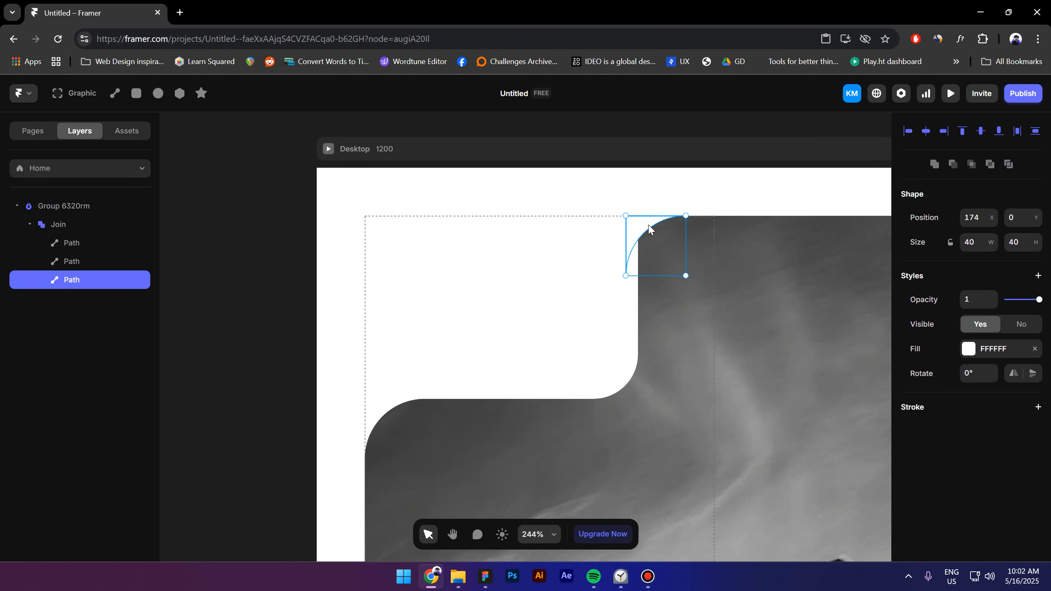
drag(646, 226, 658, 227)
click(302, 334)
scroll(302, 334, down, 2)
scroll(303, 333, down, 2)
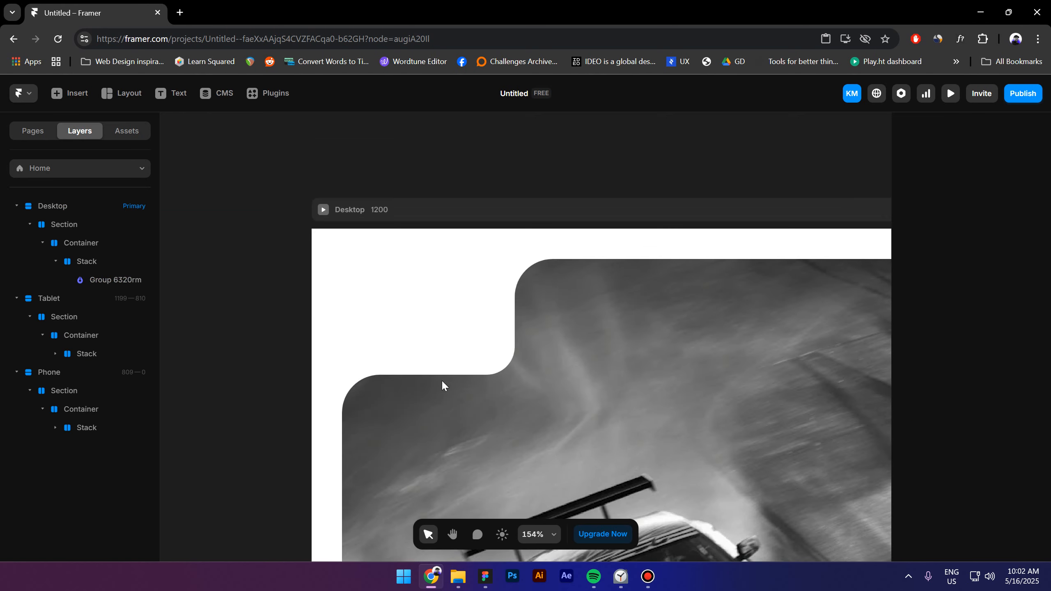
click(507, 403)
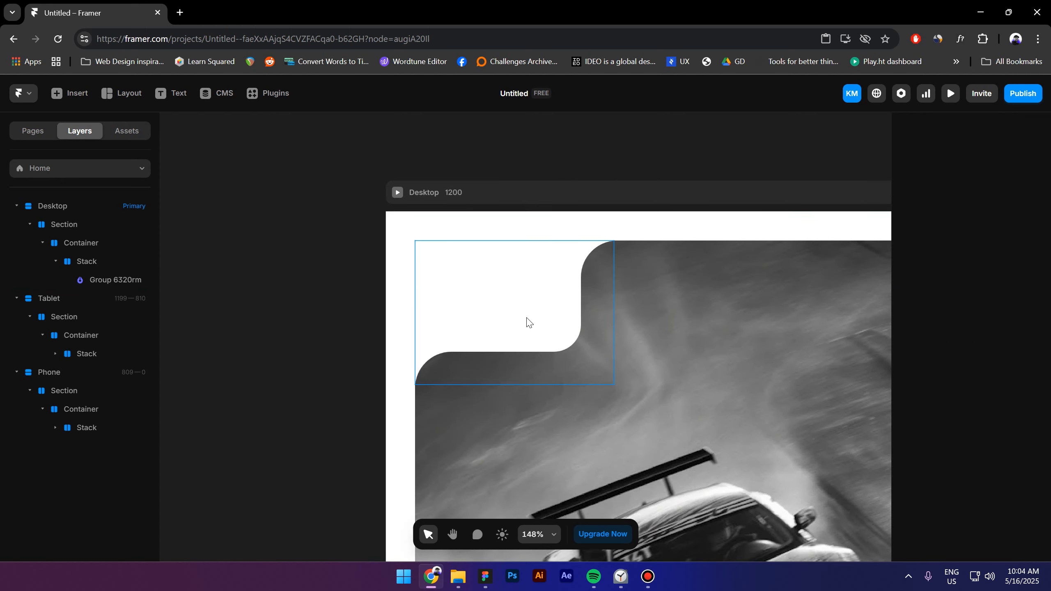
Draw a frame about 149 by 88 on the empty canvas beside the Desktop page and fill it with dark grey 212121
click(106, 96)
click(145, 128)
mouse_move(193, 239)
mouse_down()
mouse_move(304, 321)
mouse_move(328, 318)
mouse_up()
click(967, 493)
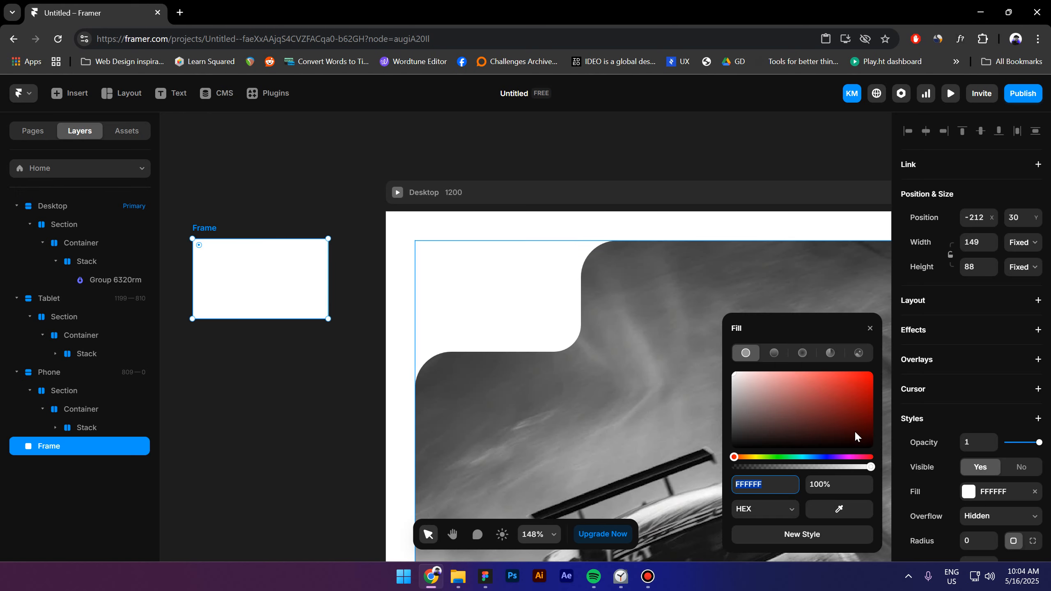
drag(733, 411, 675, 439)
click(238, 424)
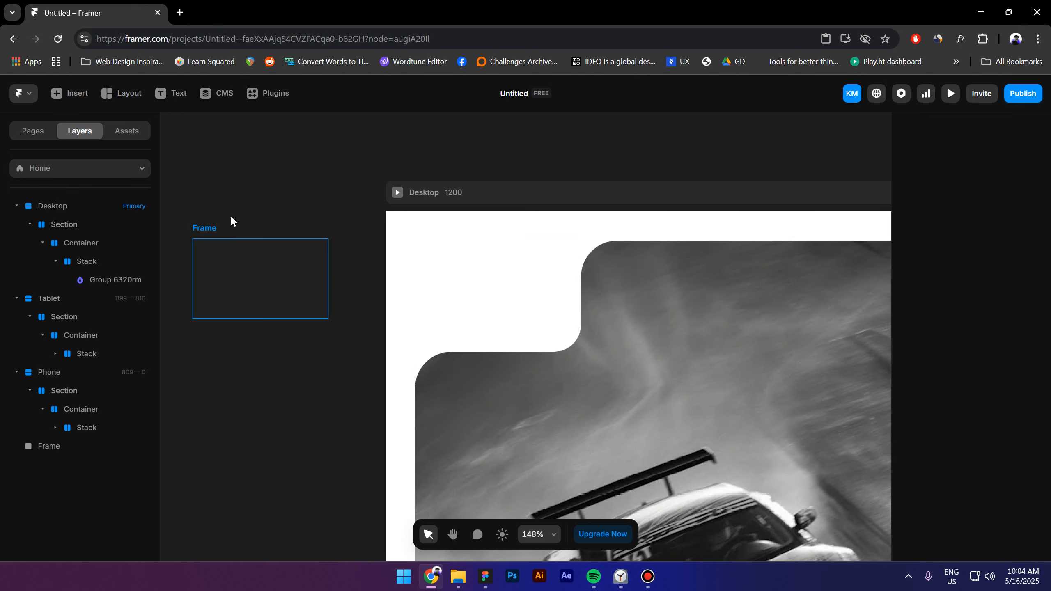
click(205, 221)
drag(206, 221, 216, 221)
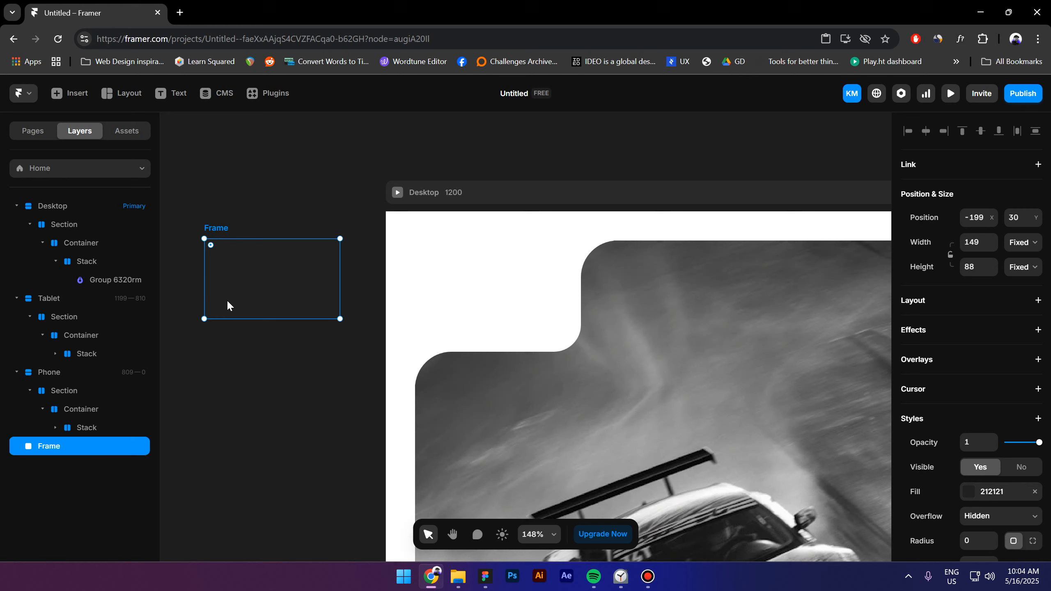
Add the text "Button" inside the dark frame and set its color to white FFFFFF
click(181, 92)
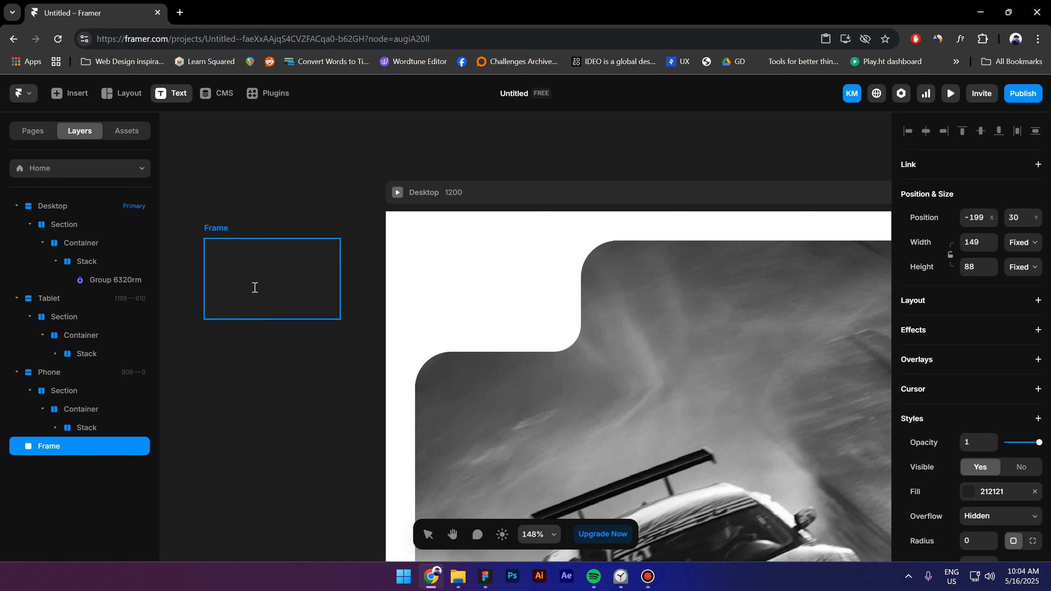
click(249, 276)
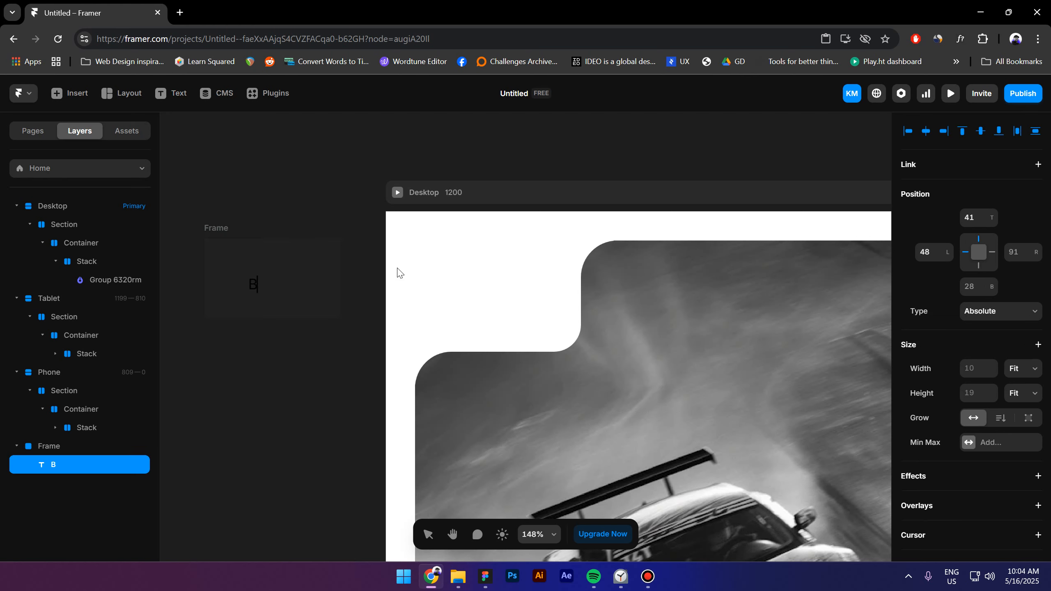
key(Escape)
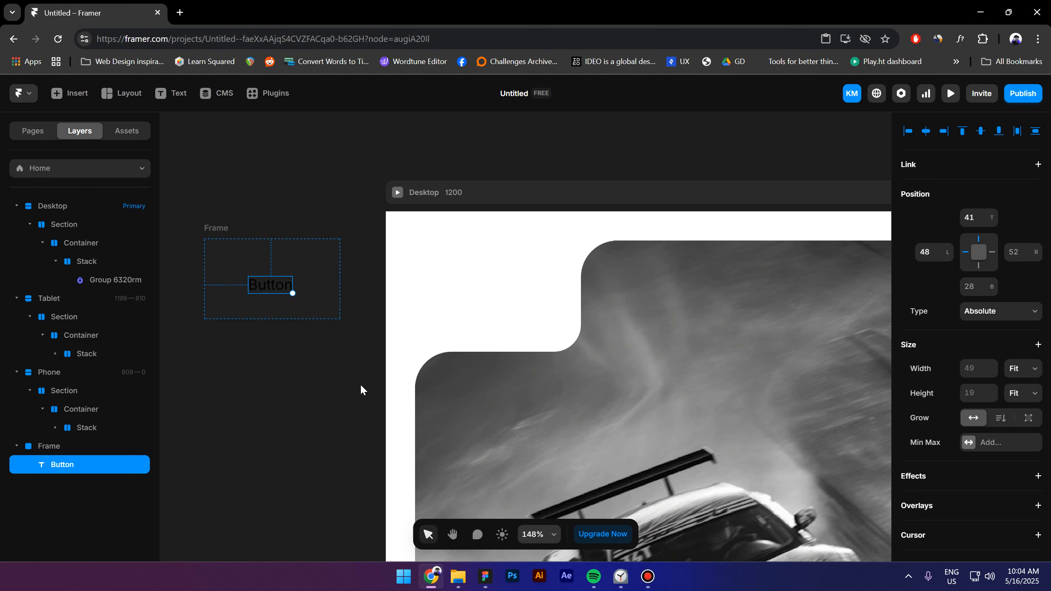
scroll(1009, 465, down, 4)
scroll(985, 503, down, 2)
click(969, 490)
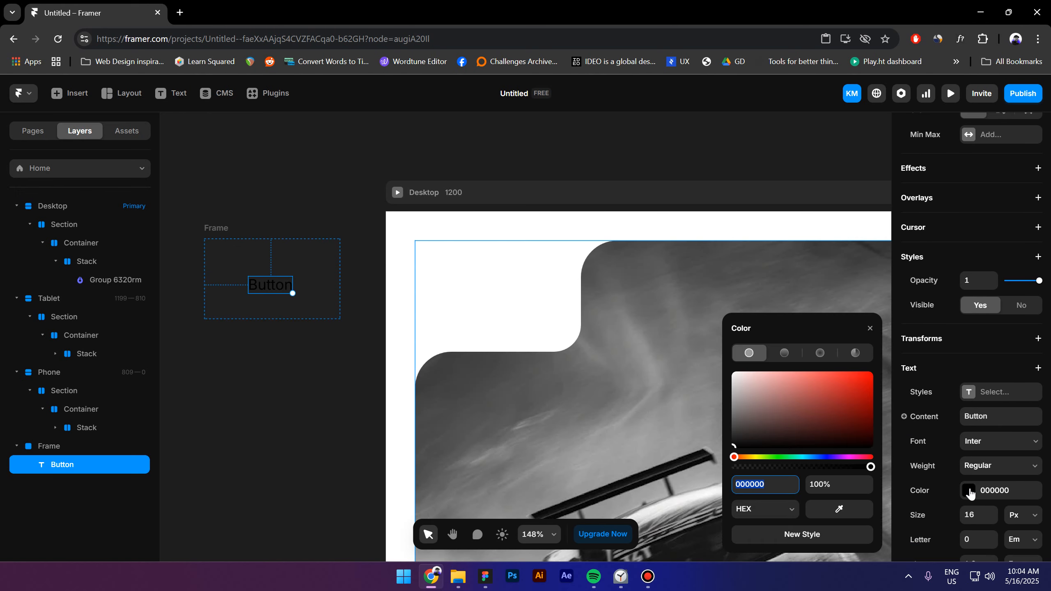
drag(778, 410, 464, 281)
Give the frame a stack layout that centers the label, and enlarge the "Button" text
click(223, 230)
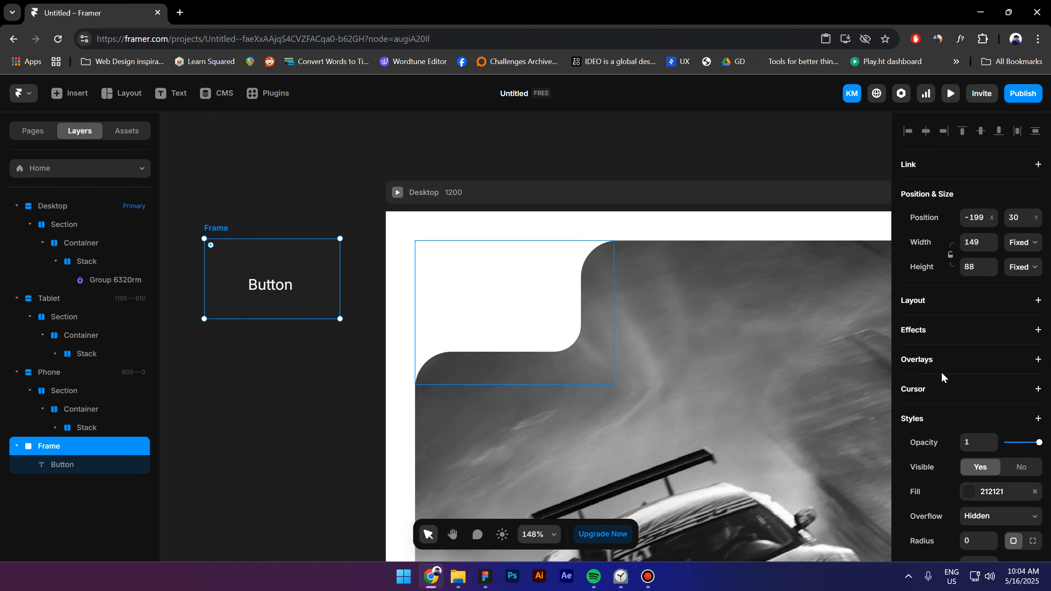
click(952, 303)
click(286, 285)
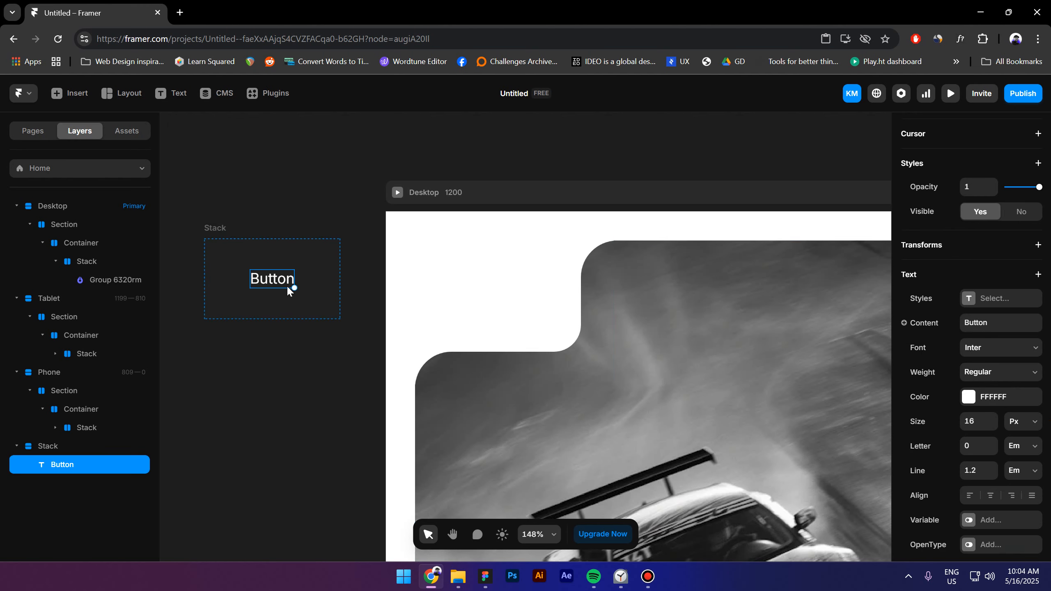
drag(296, 288, 336, 318)
key(Escape)
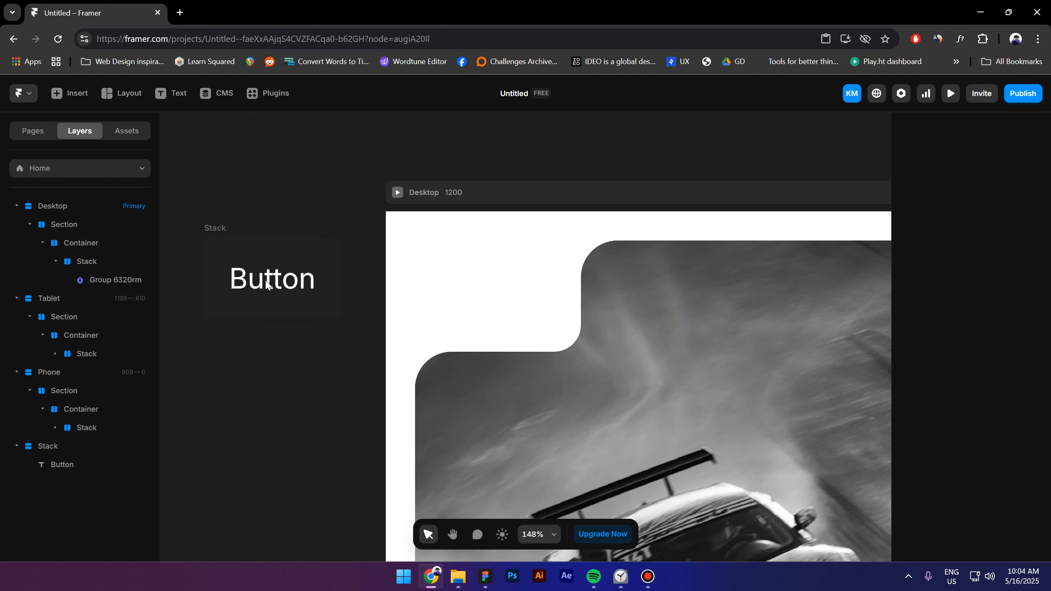
Cut the button stack from the canvas and paste it into the Desktop stack that holds the cutout graphic
click(218, 230)
key(Delete)
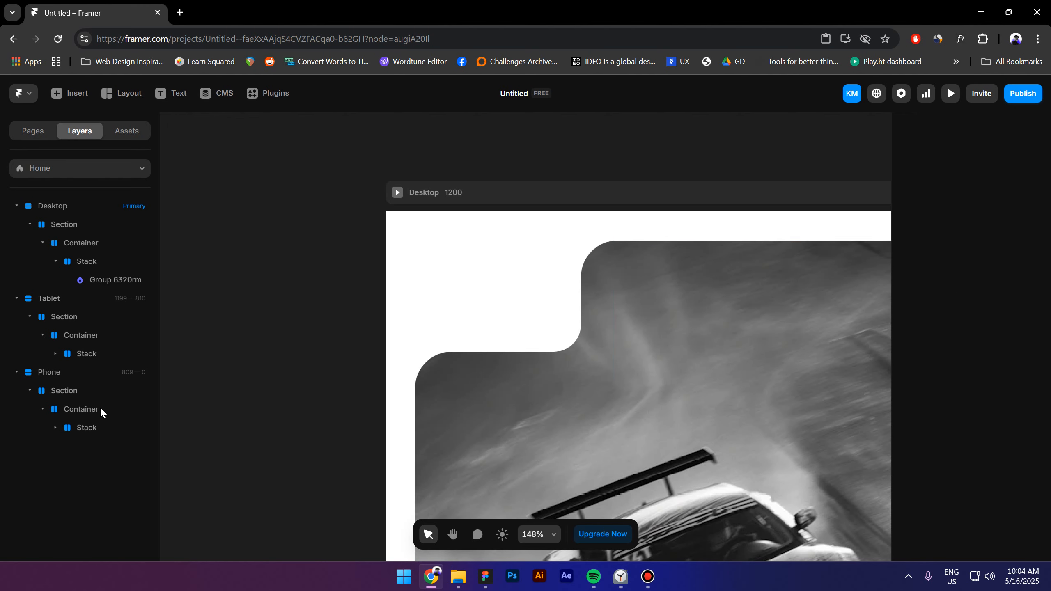
click(531, 306)
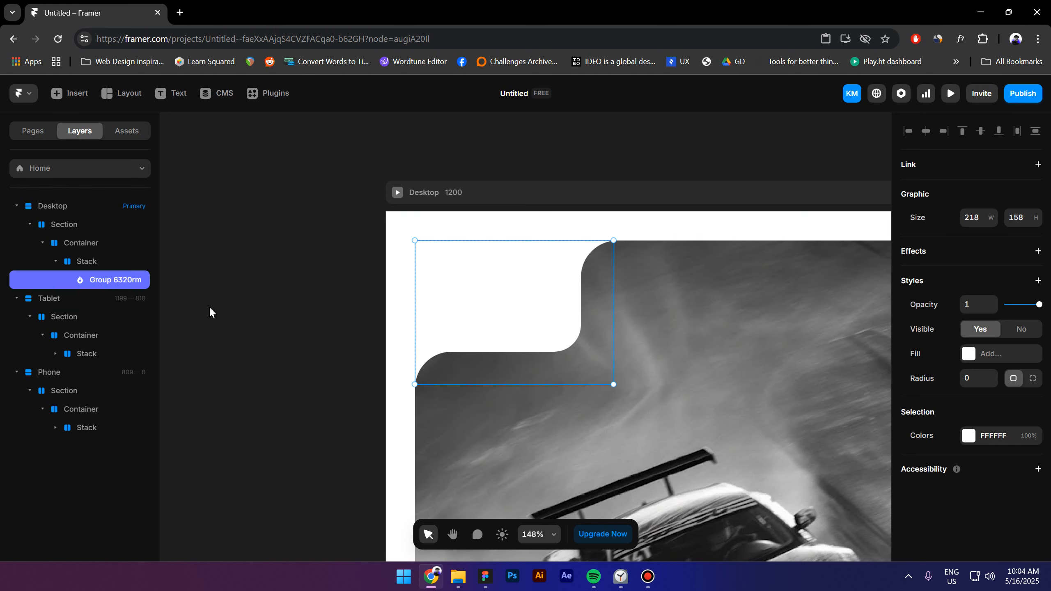
click(92, 265)
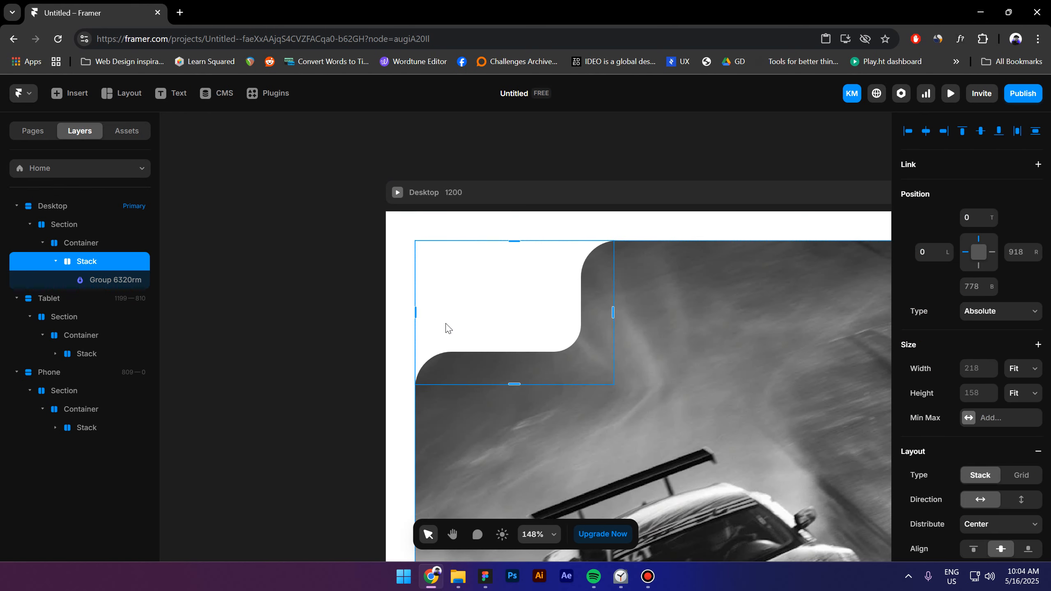
key(ctrl+v)
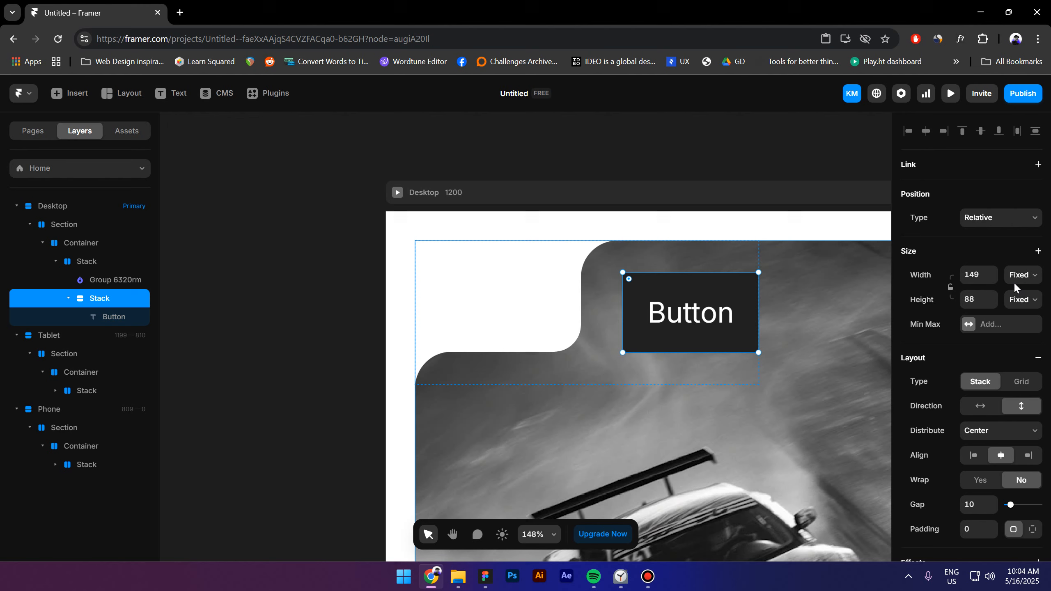
Position the button stack absolutely at its parent's left and top edges, with a corner radius of 15
click(1006, 219)
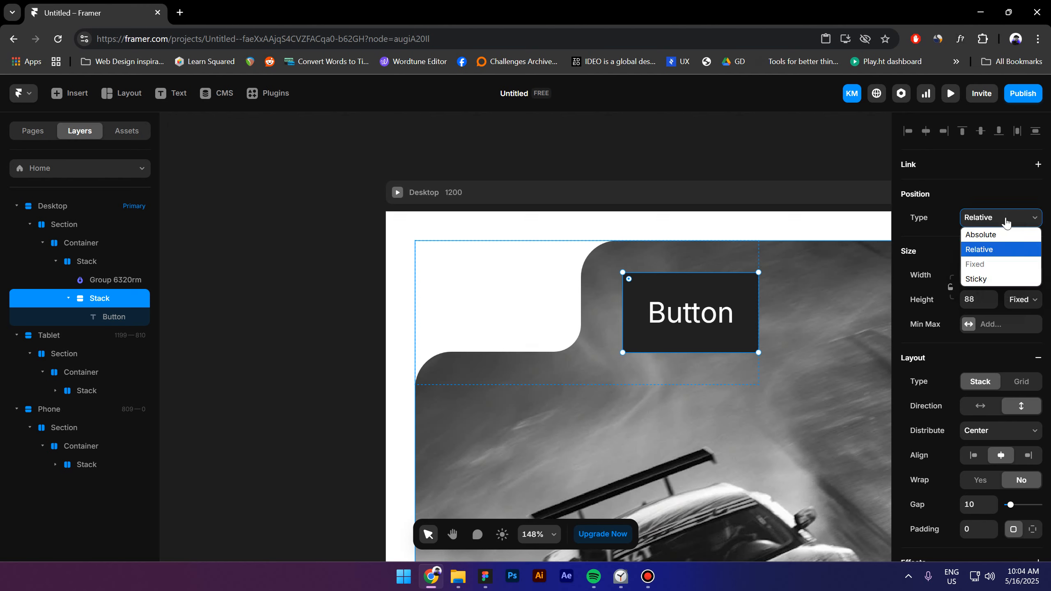
click(987, 235)
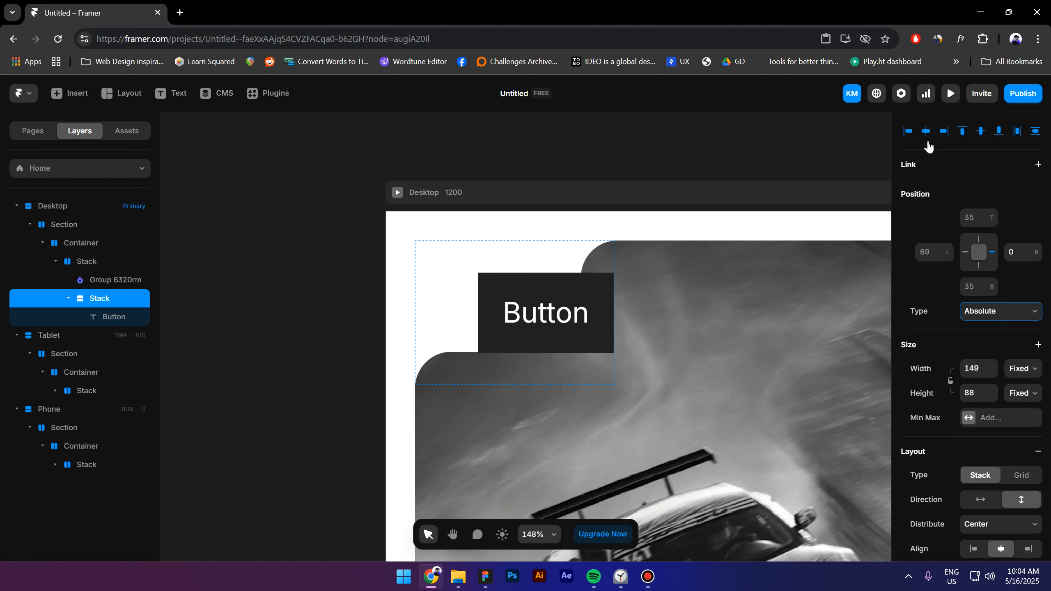
click(908, 132)
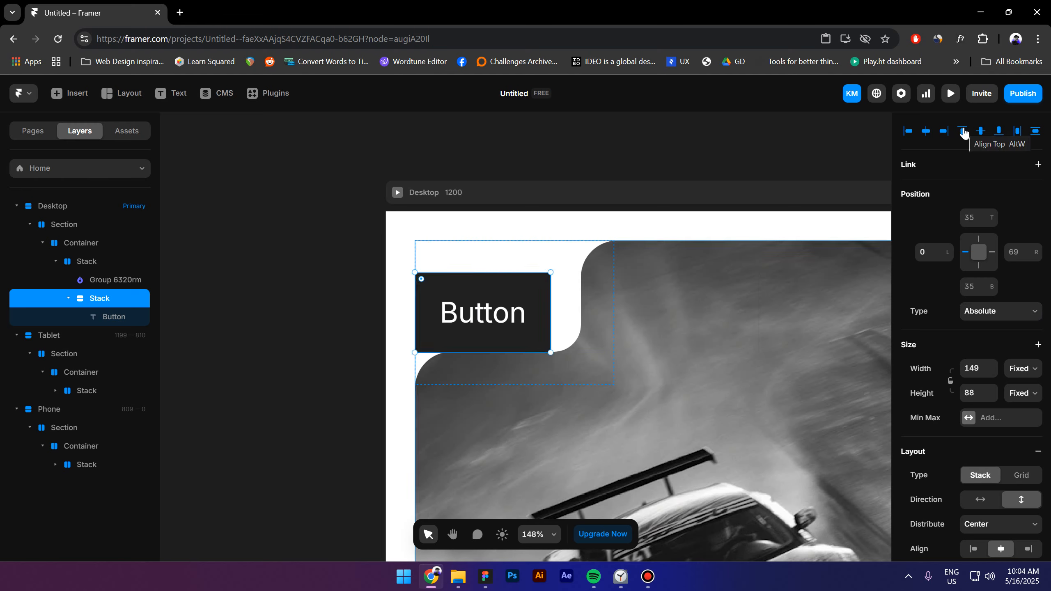
click(963, 133)
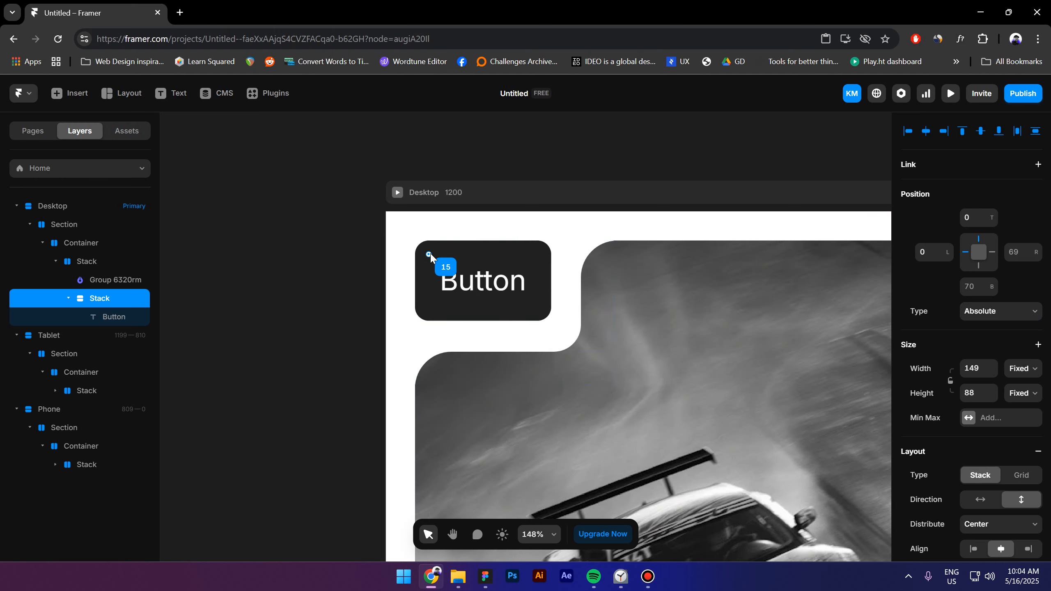
Offset the button 10 from the left and 10 from the top of its parent stack
click(925, 250)
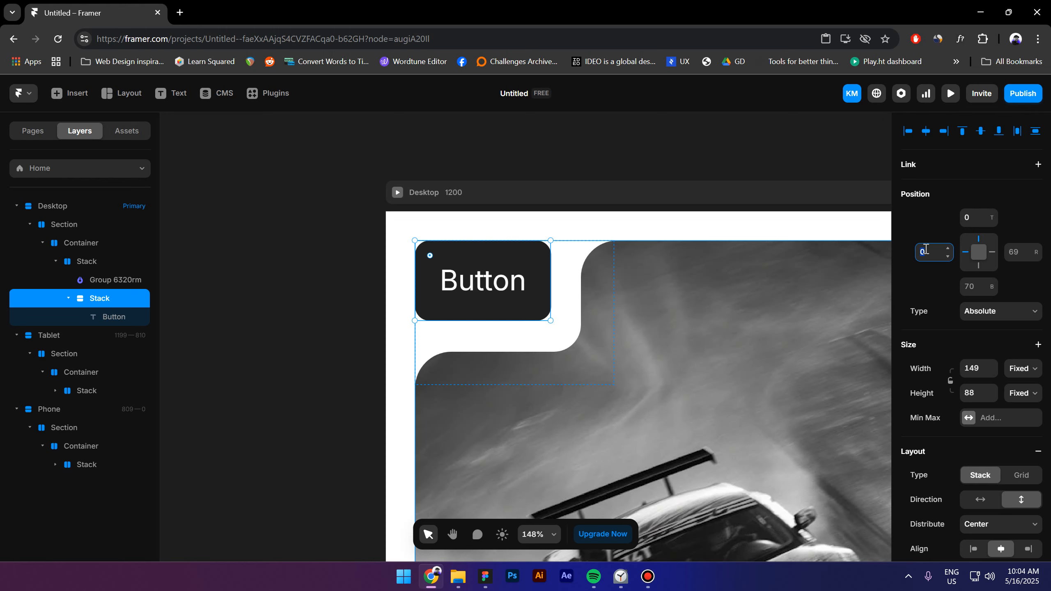
text(10)
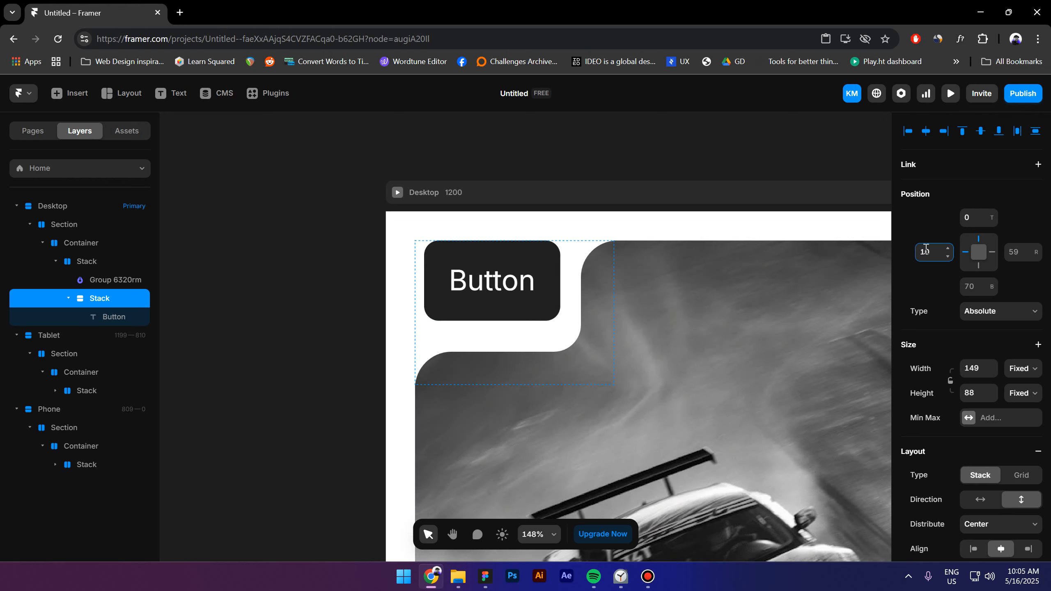
click(954, 211)
text(10)
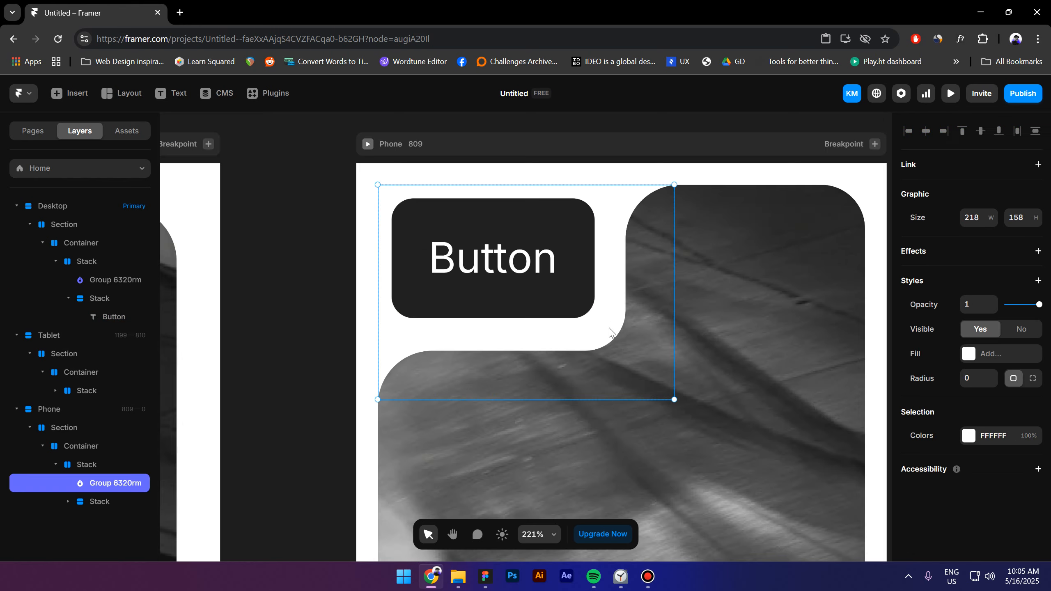
On the Phone breakpoint, reduce the button's height and shrink its "Button" text
click(280, 382)
scroll(524, 323, down, 3)
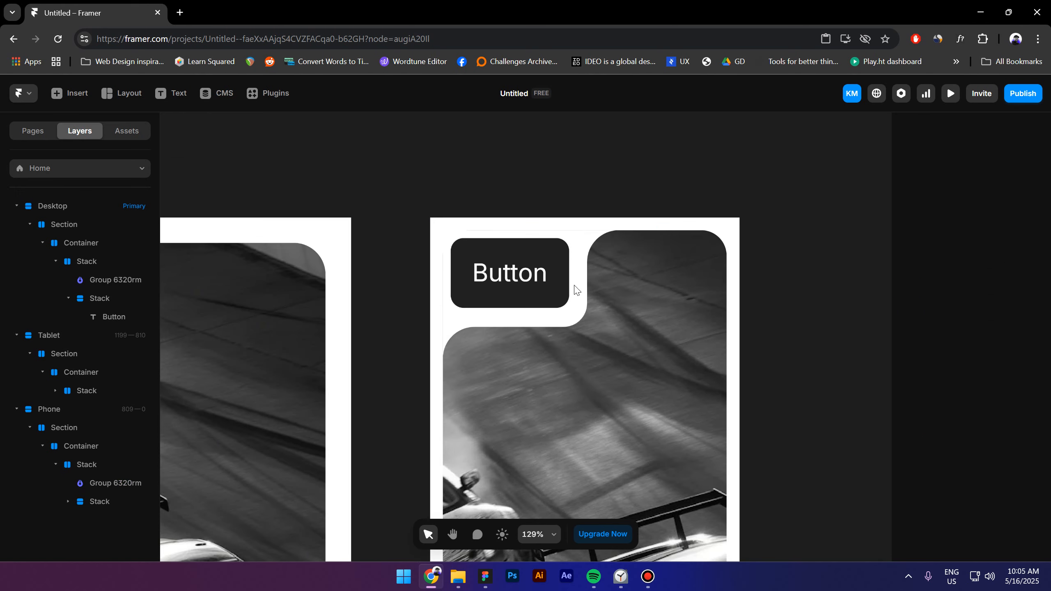
scroll(523, 278, up, 2)
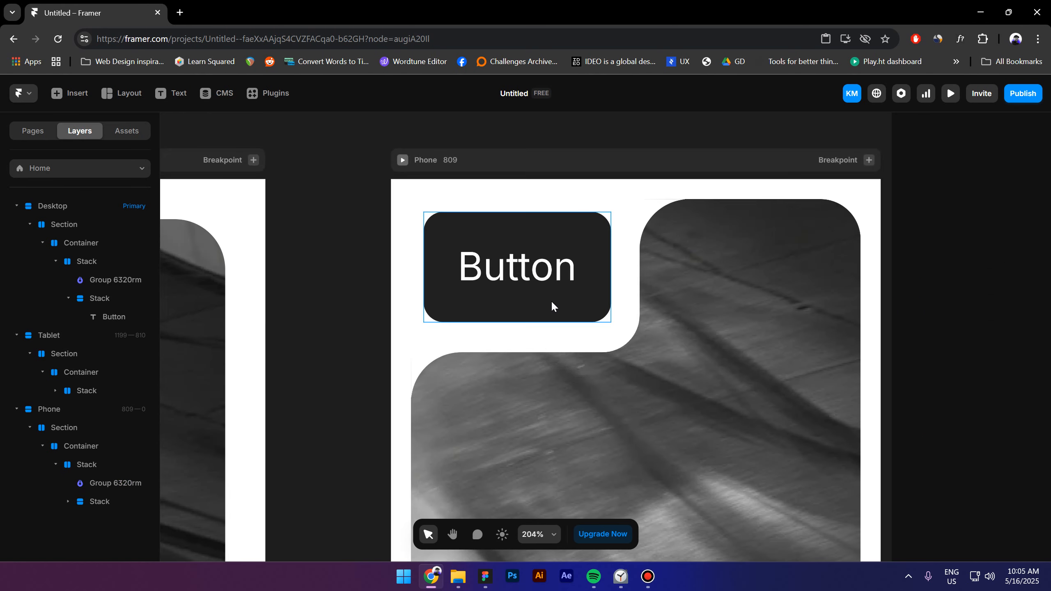
click(552, 304)
drag(556, 315, 519, 260)
click(539, 263)
On the Phone breakpoint, shorten the cutout graphic's main path by moving its lower points up 40 toward the button
click(538, 325)
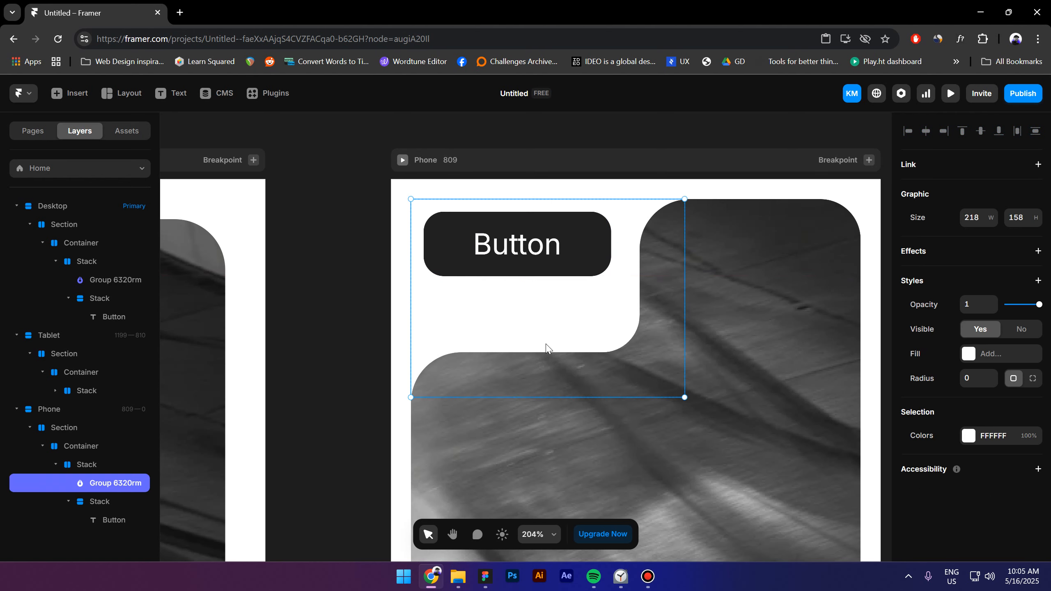
double_click(546, 349)
click(546, 348)
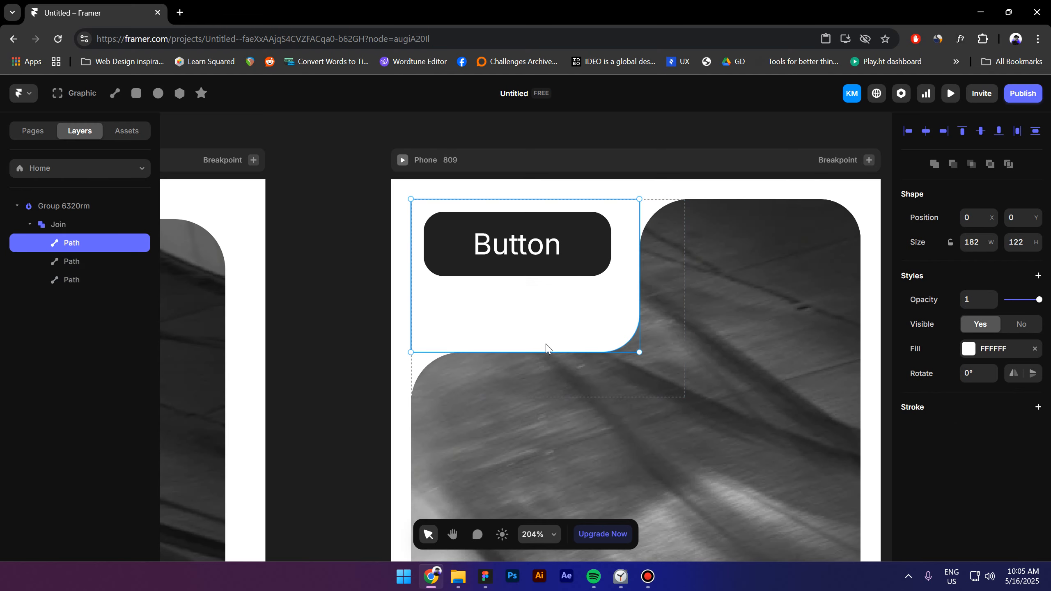
double_click(574, 331)
drag(754, 389, 364, 285)
key(shift+Up)
key(shift+Up)
key(shift+Up)
key(shift+Up)
key(shift+Up)
key(shift+Up)
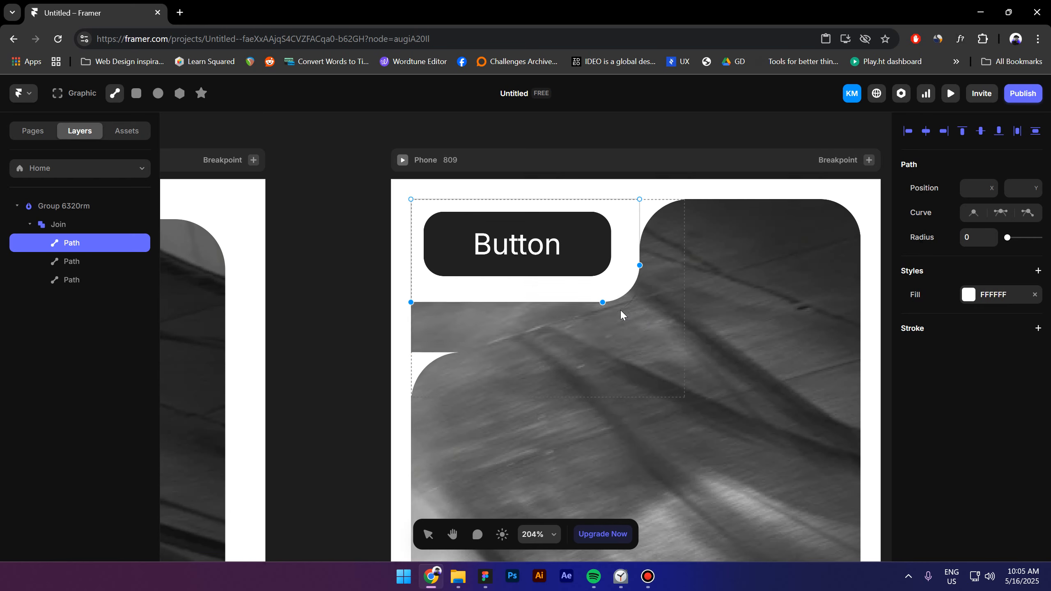
Move the small lower-left corner path up to X 0, Y 82, against the shortened path's bottom edge
click(431, 356)
click(437, 356)
click(431, 360)
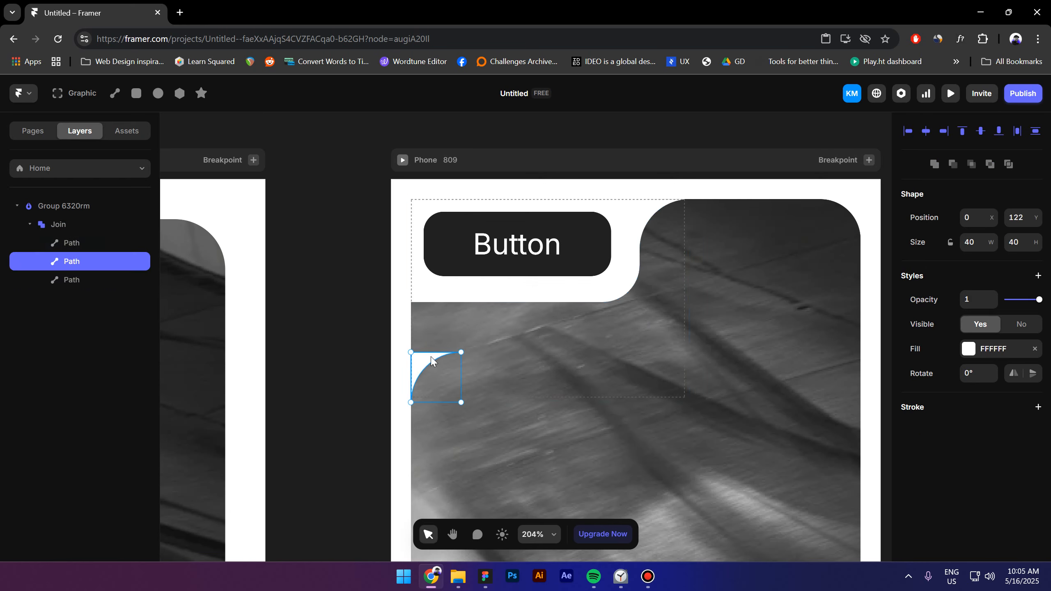
drag(432, 360, 442, 310)
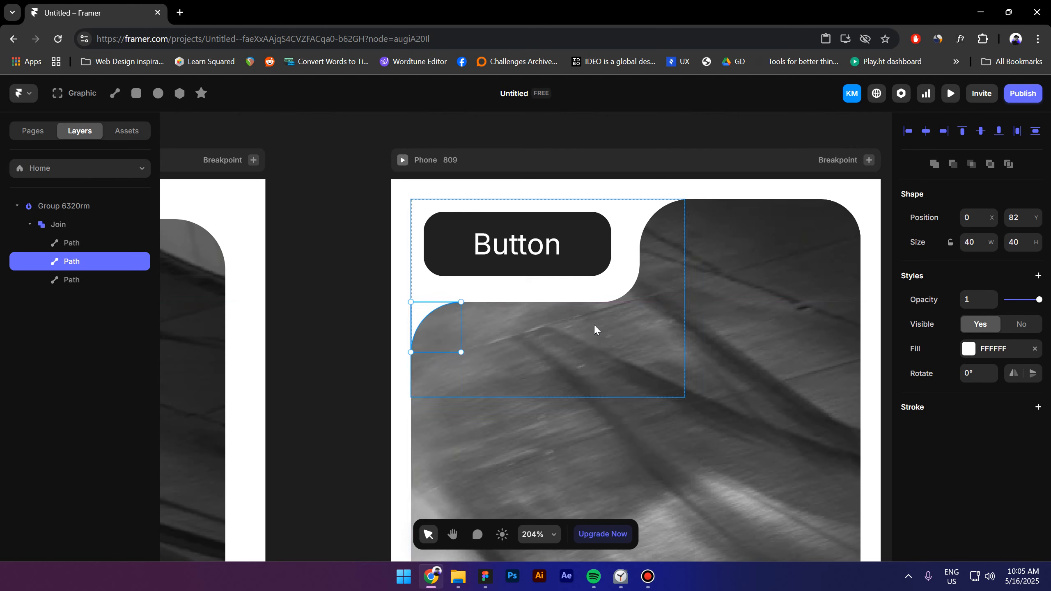
Reduce the height of the Phone cutout graphic's frame to end at the corner path's bottom edge
click(558, 343)
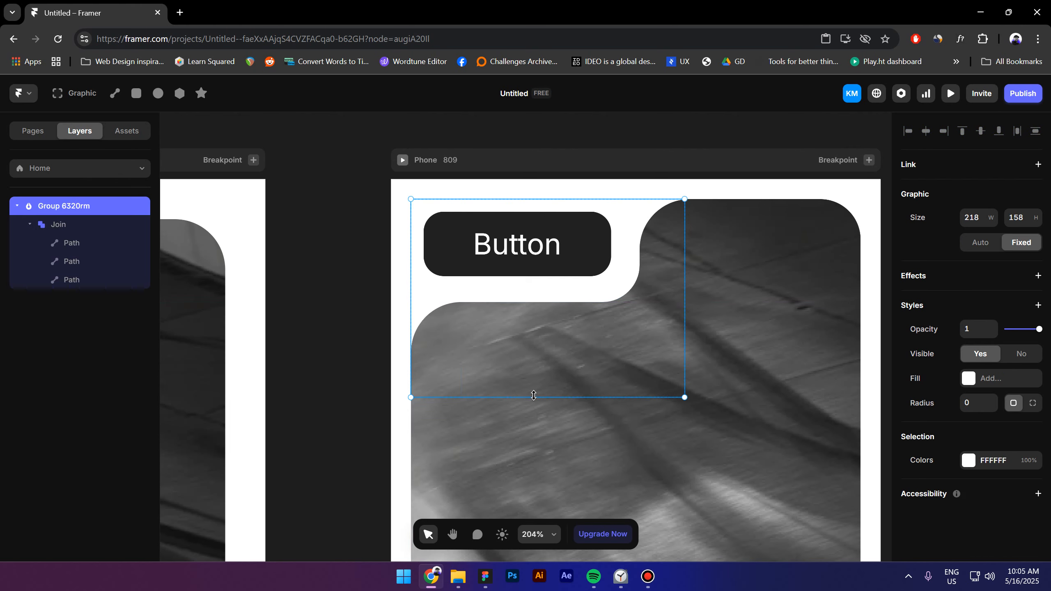
drag(535, 396, 536, 353)
click(349, 396)
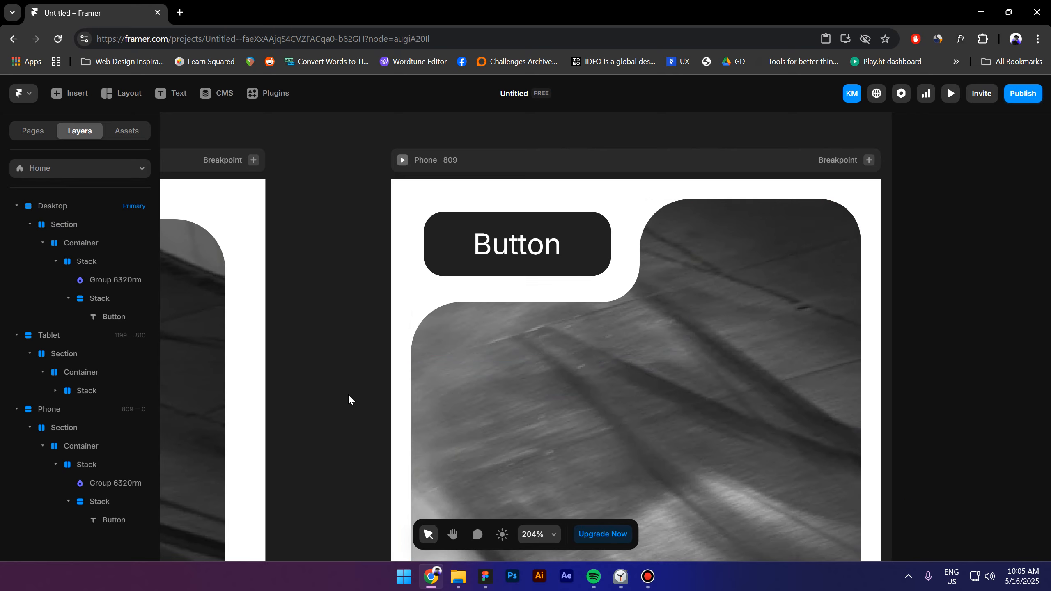
Preview the Desktop page and narrow the preview width to 988 to check the cutout at Tablet size
scroll(453, 306, down, 5)
drag(562, 318, 1005, 285)
scroll(720, 239, down, 2)
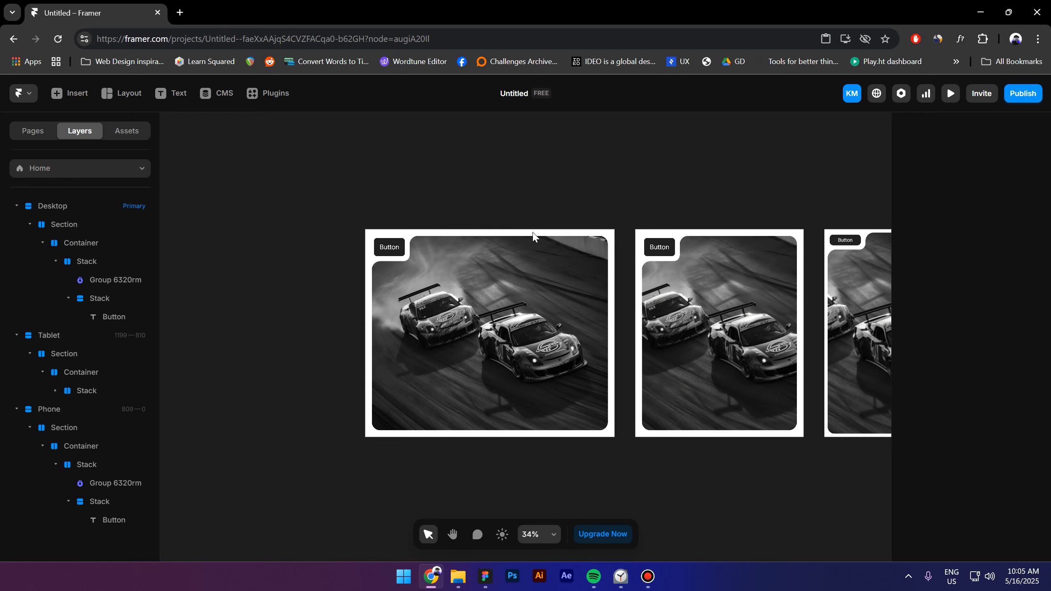
click(375, 211)
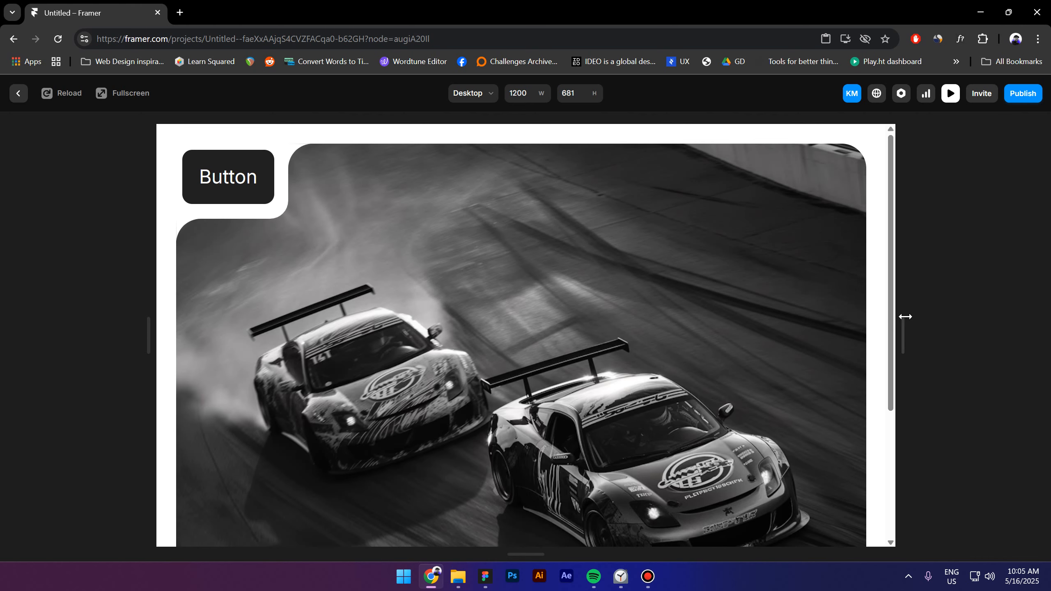
drag(905, 317, 831, 316)
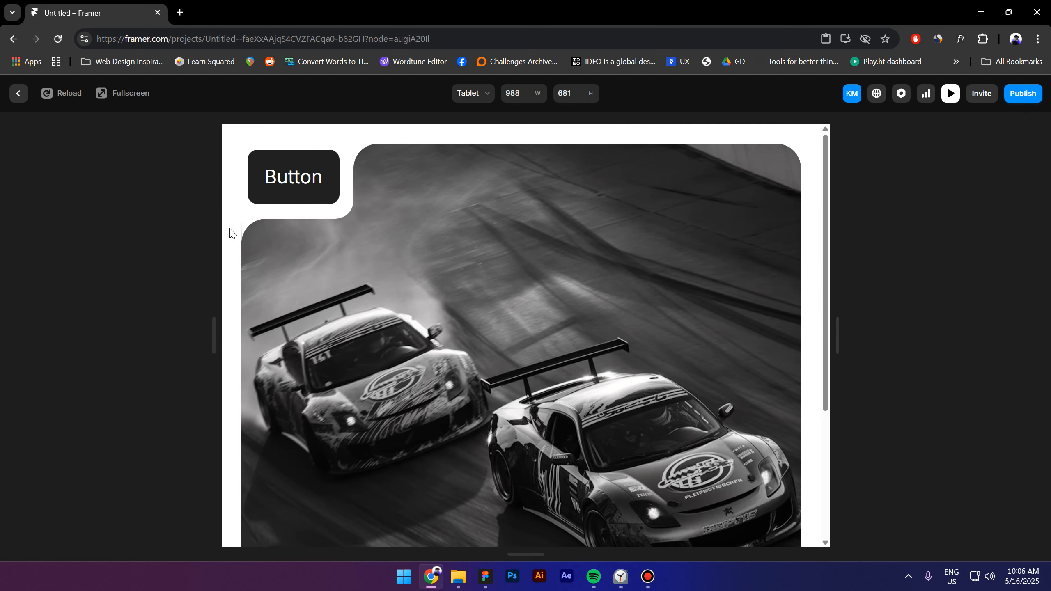